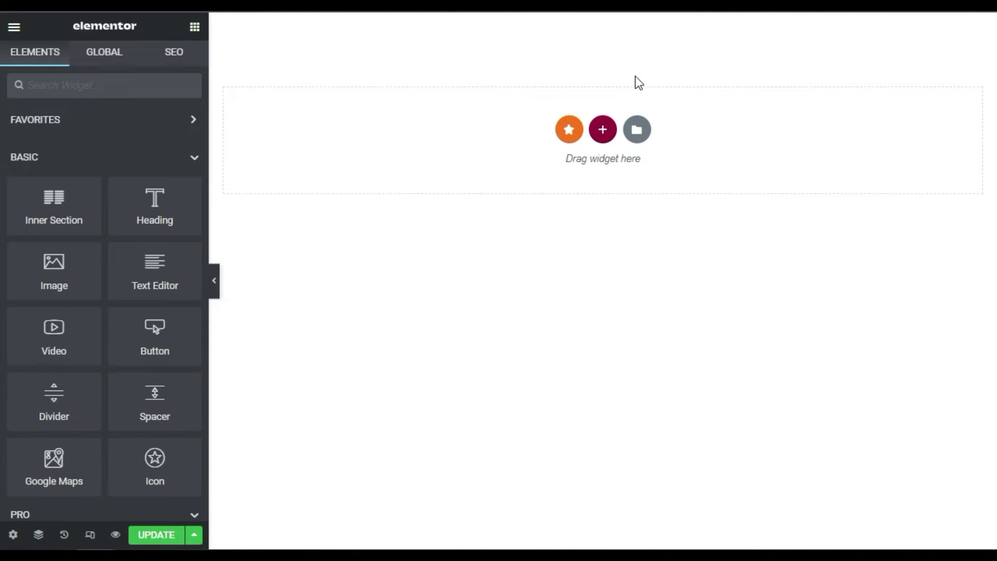
Add a one-column section with its height set to Fit To Screen
click(602, 129)
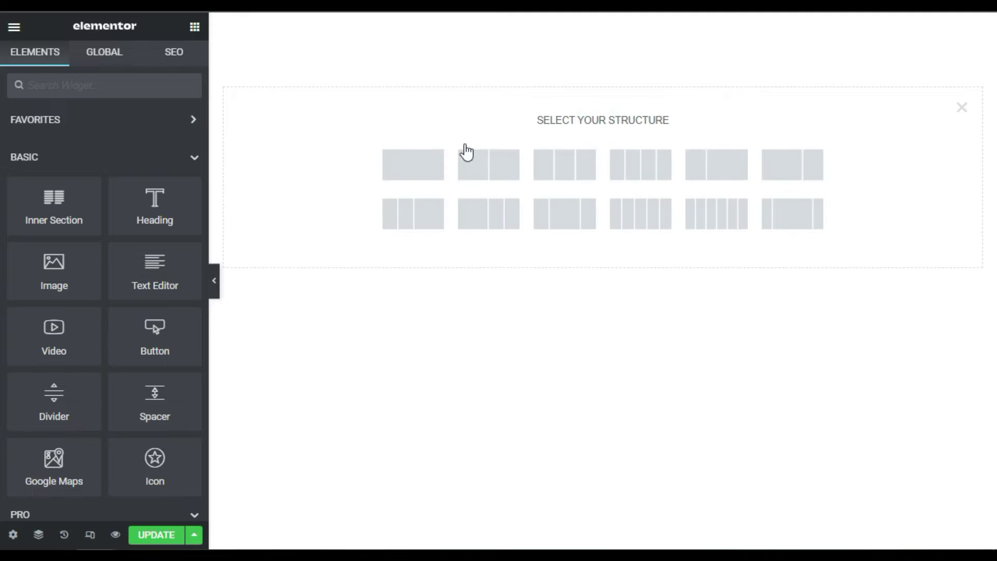
click(404, 164)
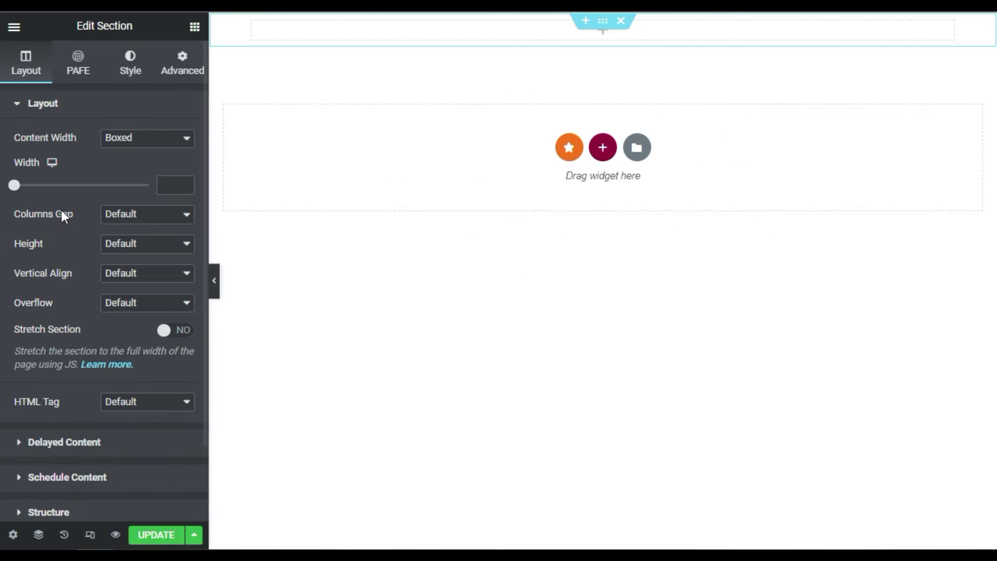
click(110, 245)
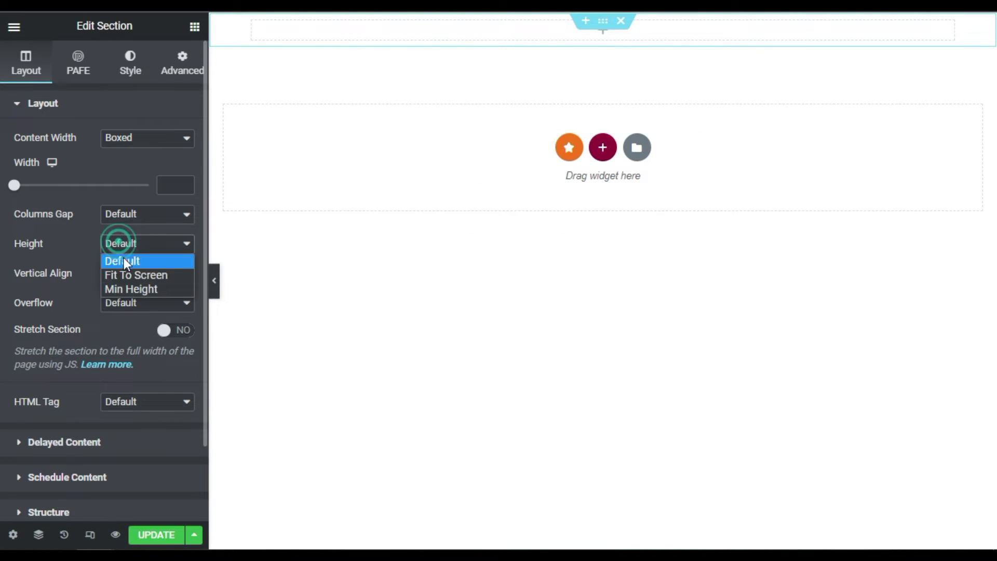
click(141, 274)
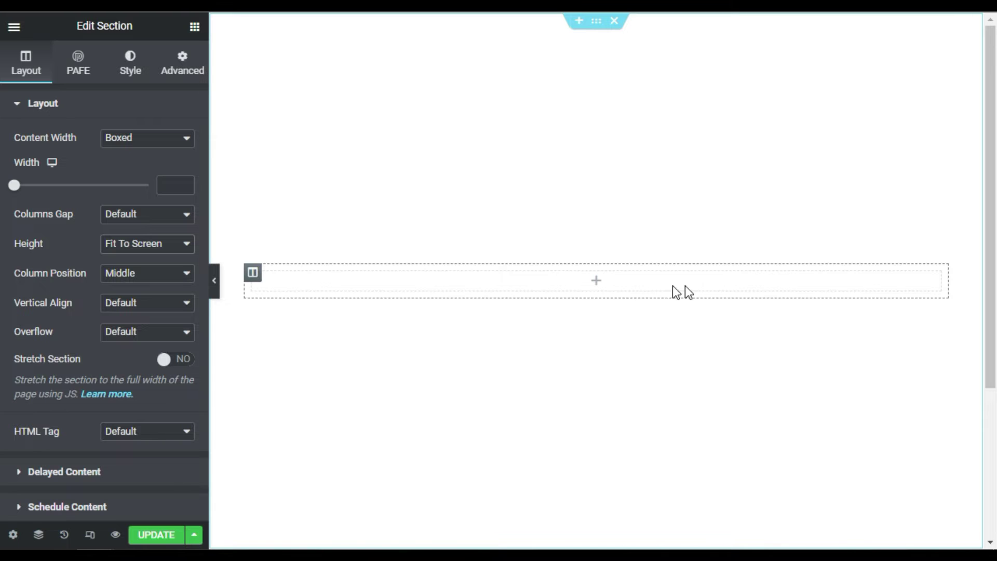
mouse_move(596, 282)
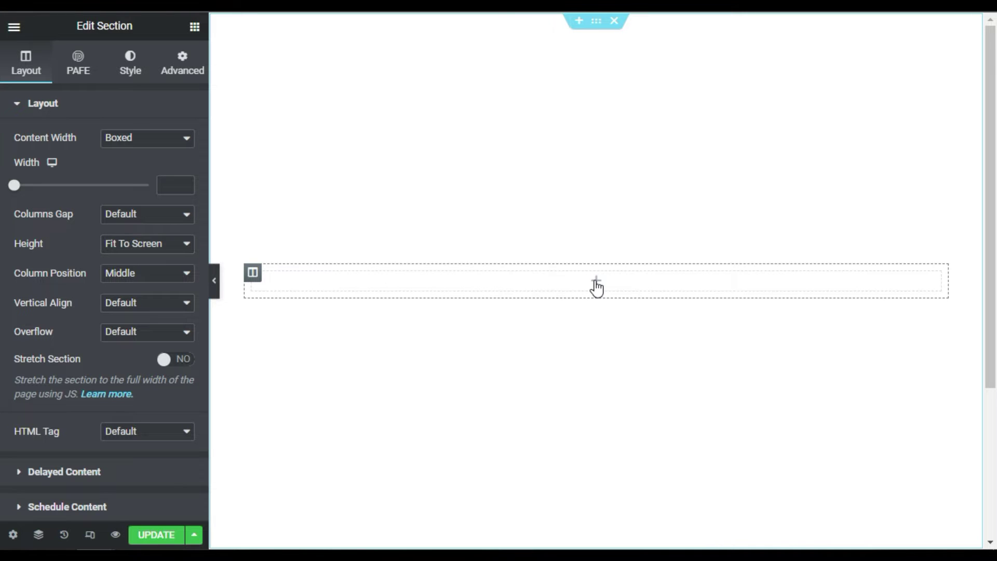
Search widgets for 'carousel' and drop a Media Carousel into the column
click(596, 284)
click(93, 82)
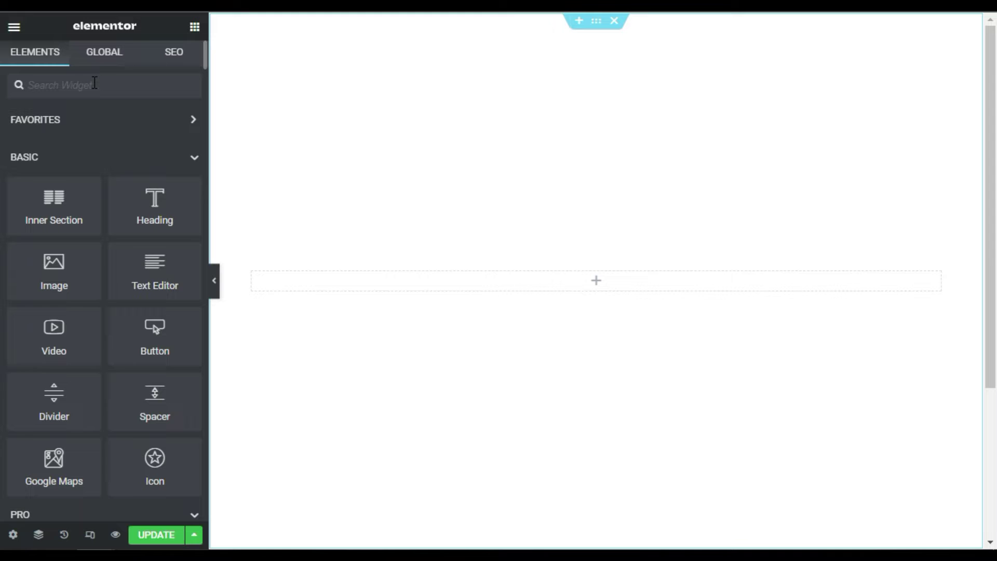
text(carousel)
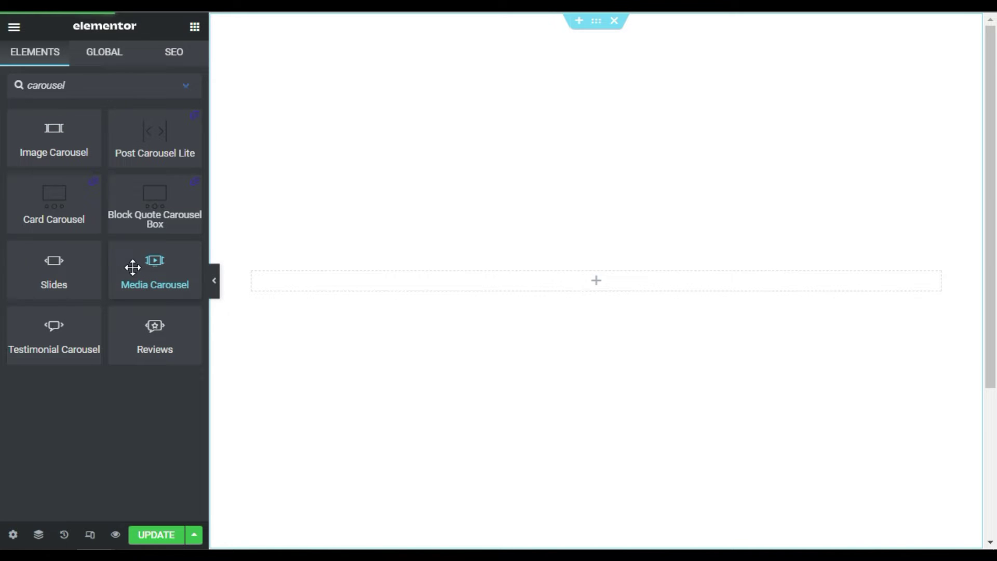
drag(132, 268, 527, 282)
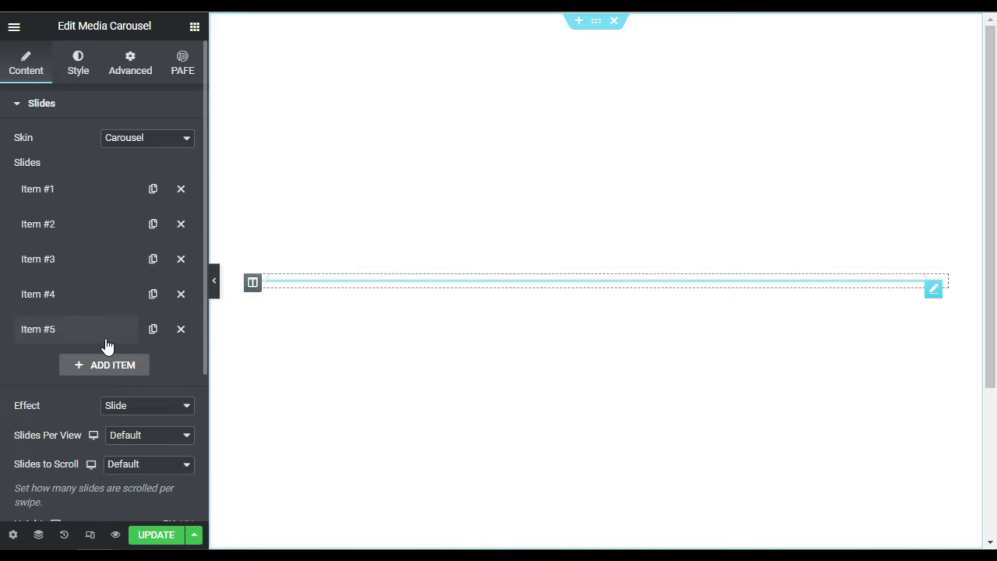
Keep slide #1 as an image type and insert the Space-1 image
click(62, 192)
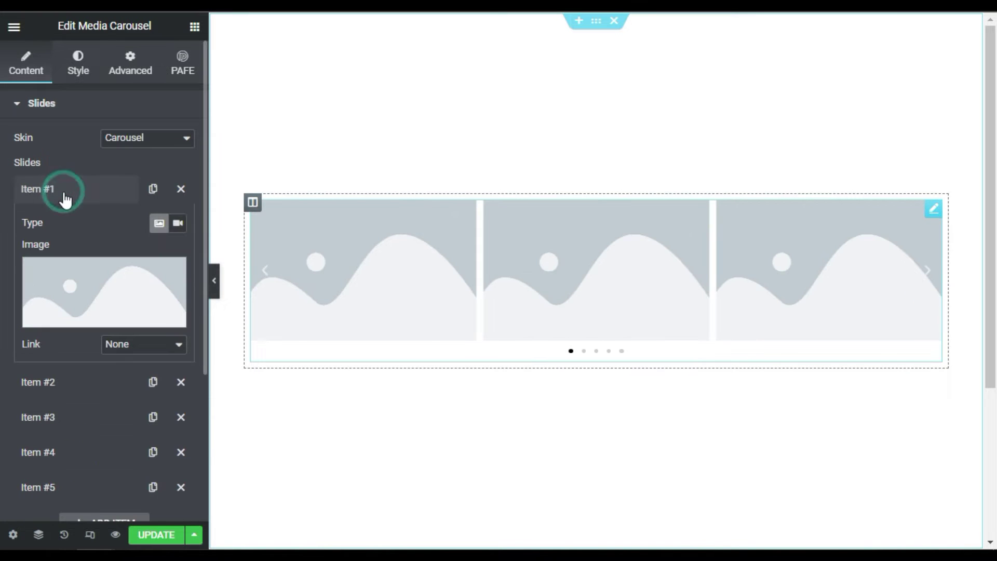
click(173, 225)
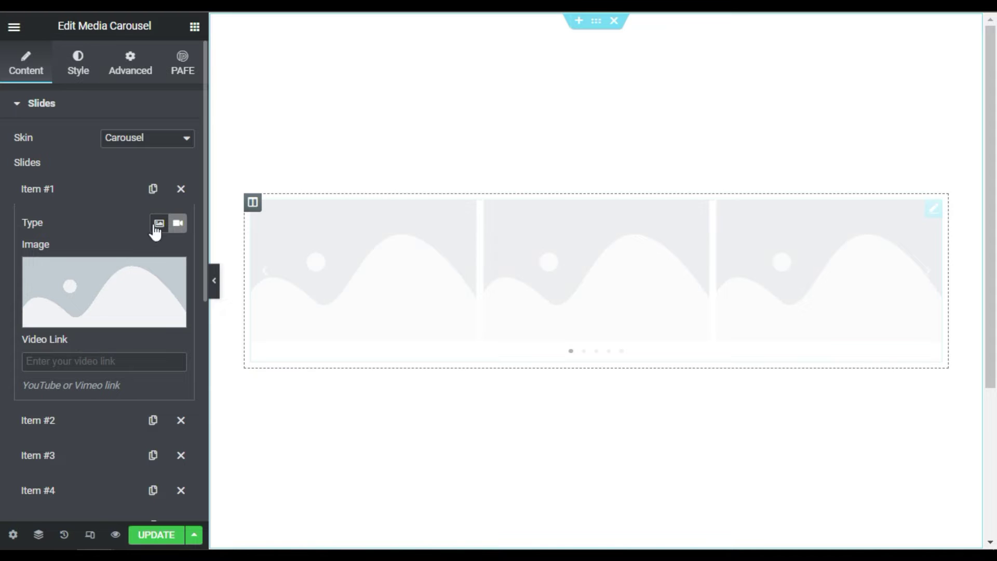
click(159, 223)
mouse_move(104, 290)
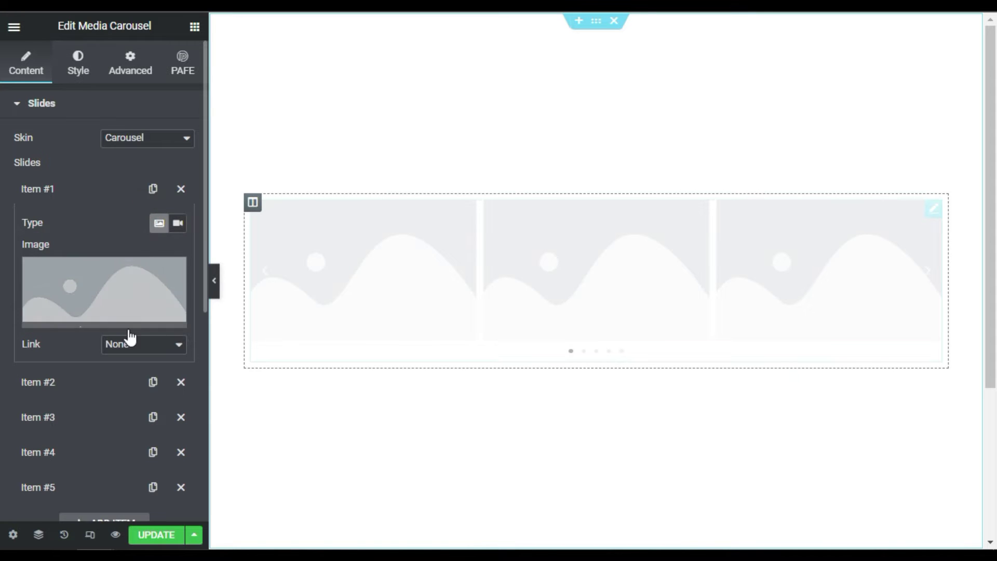
click(93, 318)
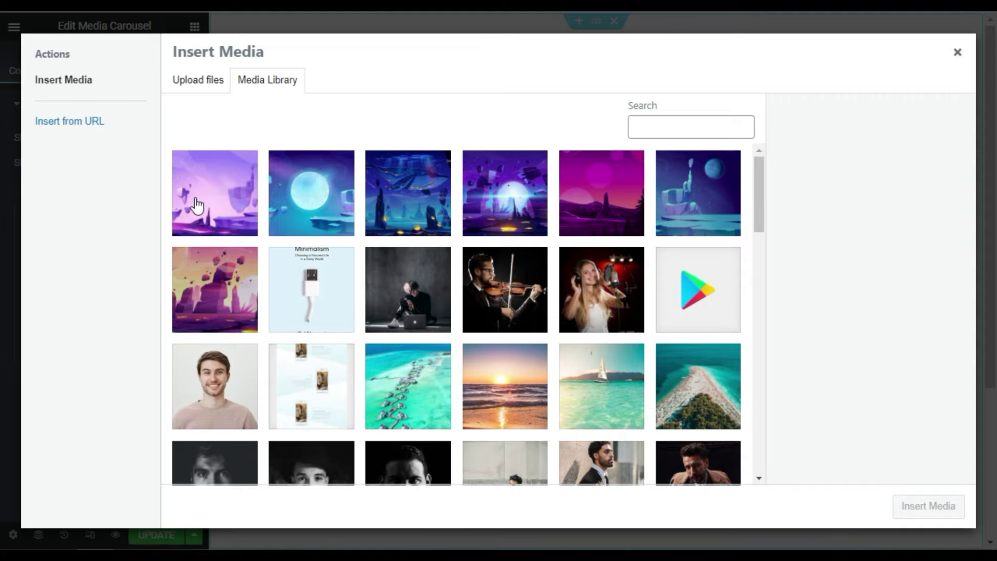
click(196, 205)
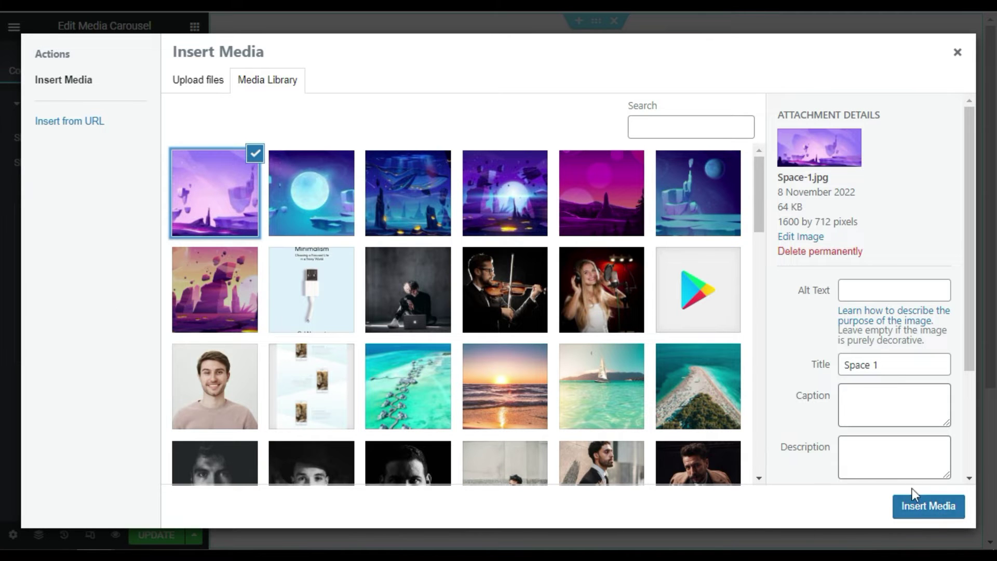
click(918, 515)
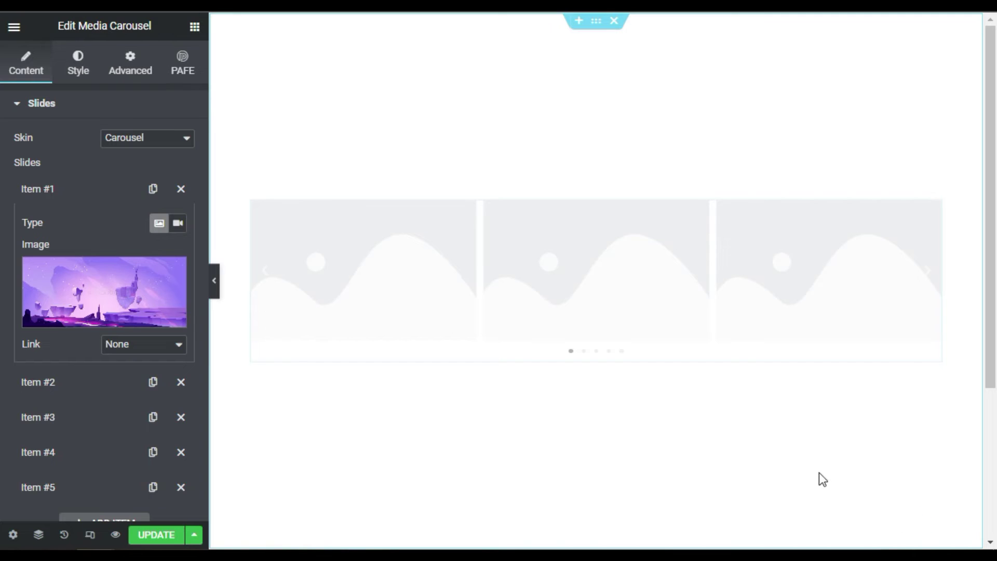
Insert the Space-2 moon image into slide #2 and Space-3 into slide #3
click(87, 383)
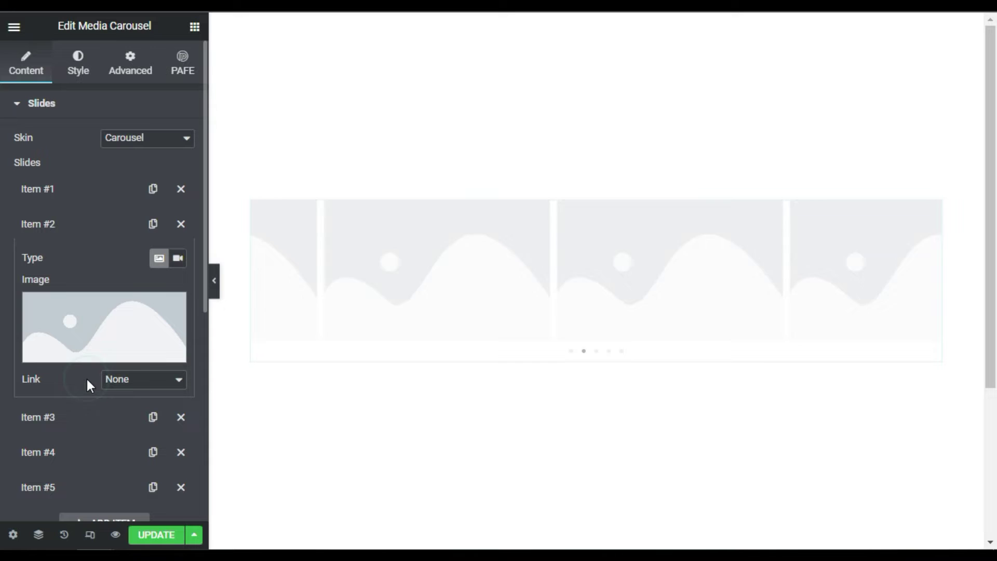
click(91, 351)
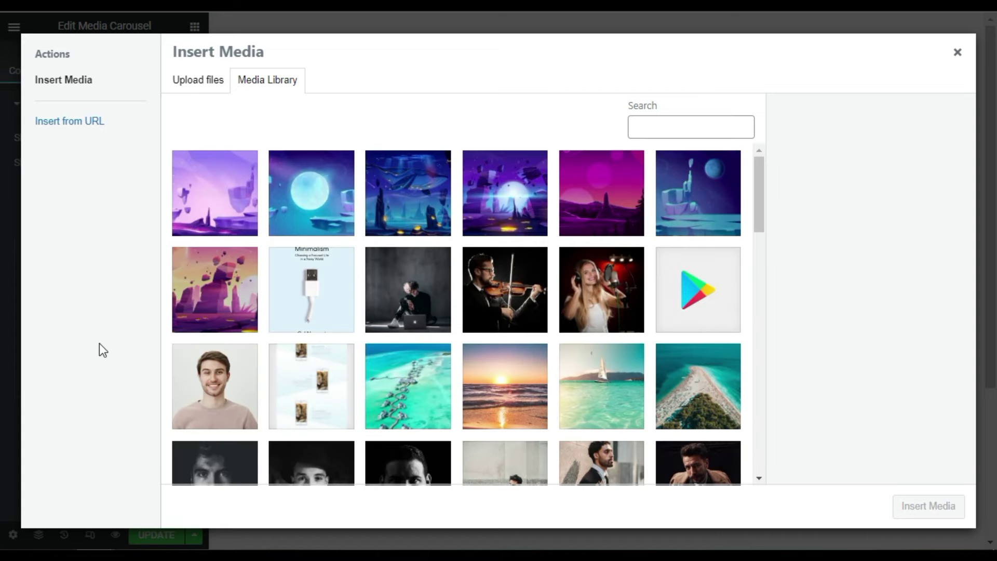
click(355, 199)
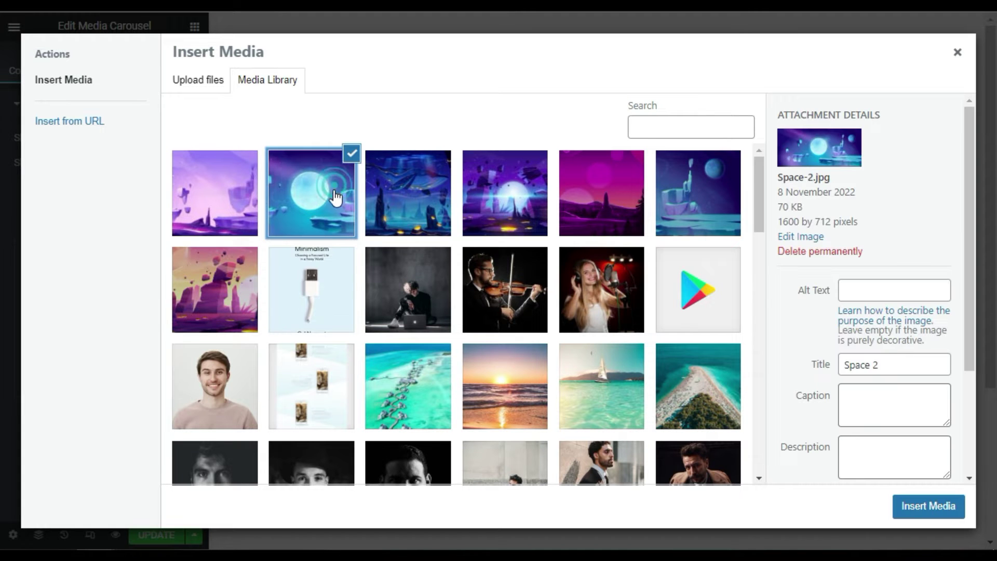
click(924, 506)
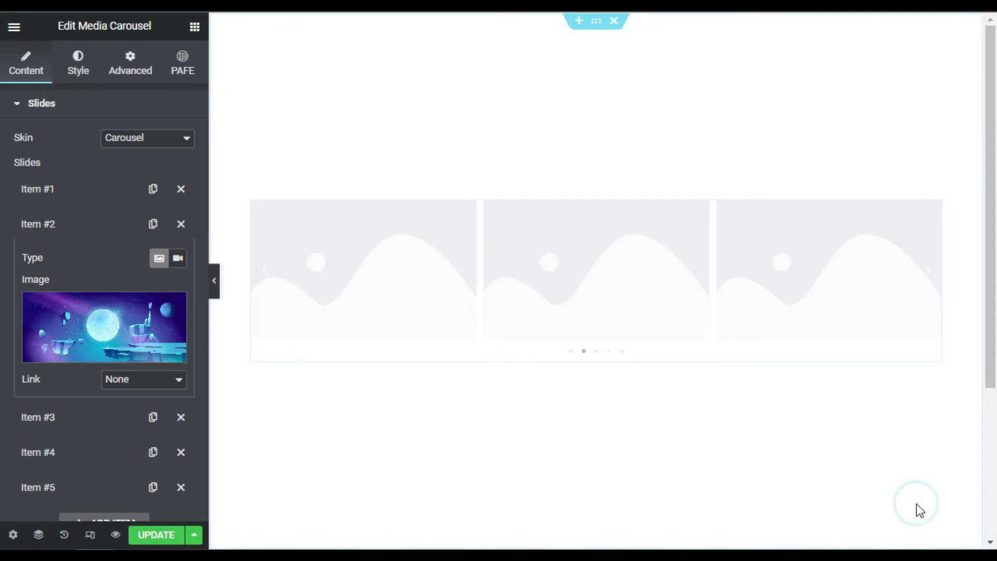
click(79, 419)
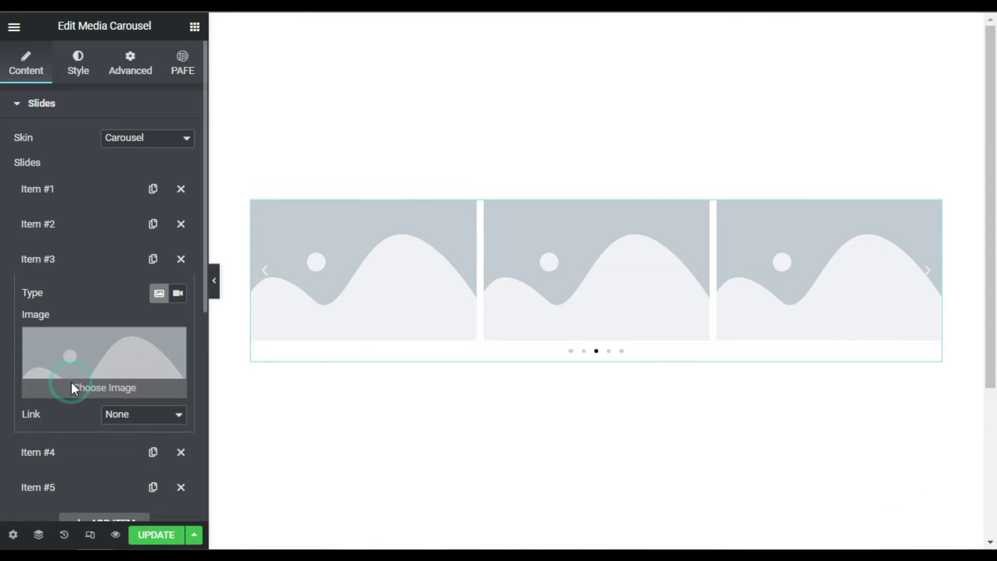
click(71, 386)
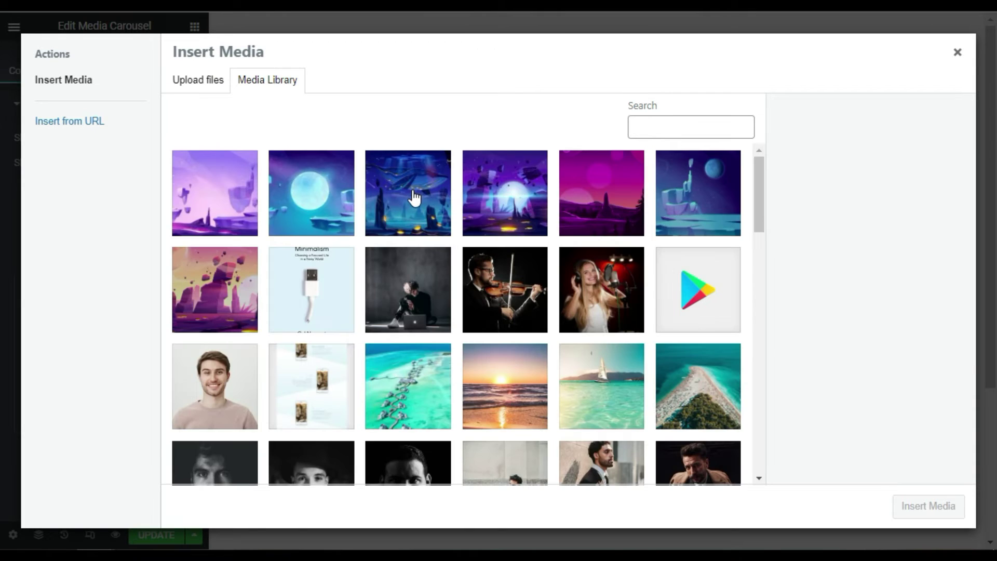
click(413, 196)
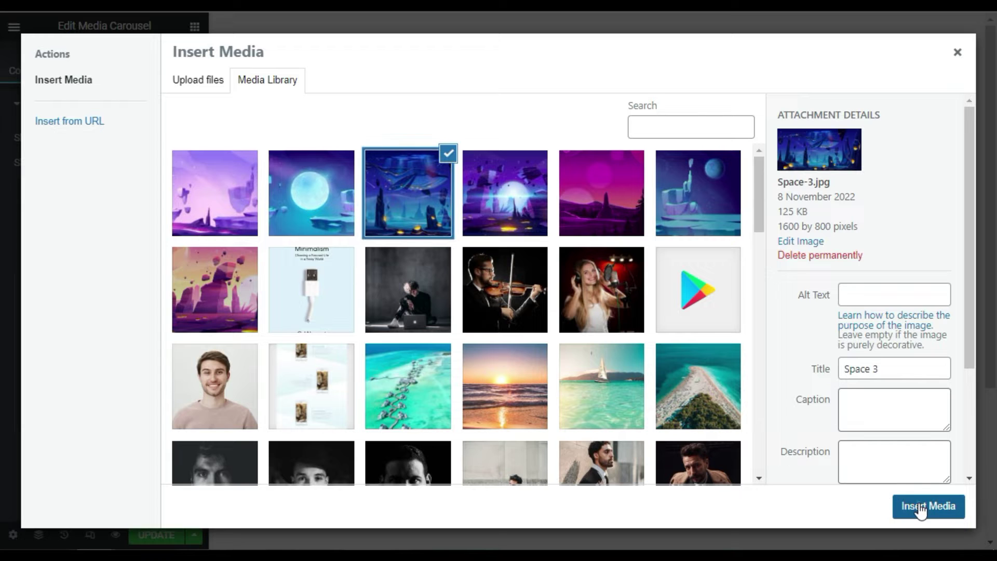
click(921, 507)
Insert the Space-4 image into slide #4
scroll(40, 413, down, 5)
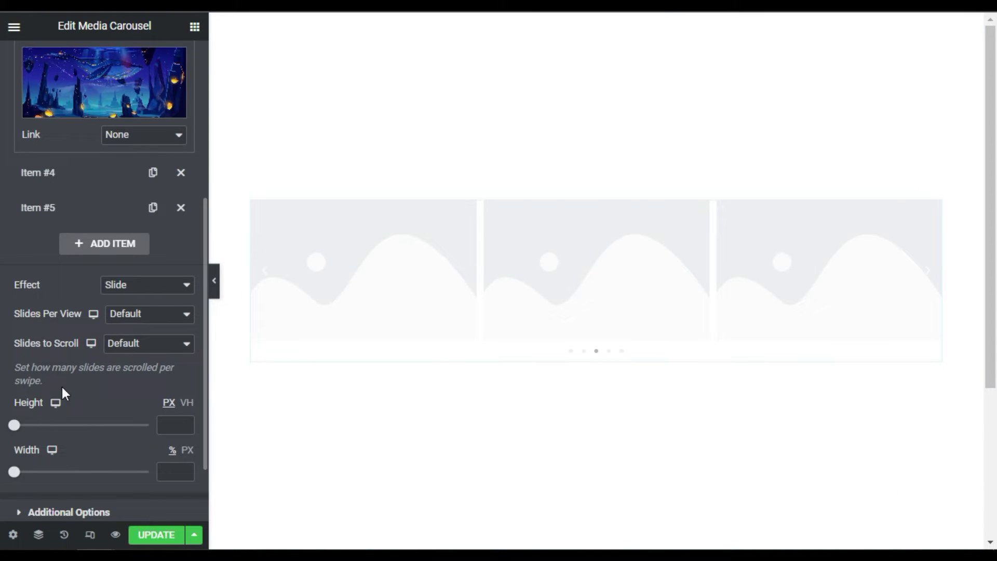
click(48, 173)
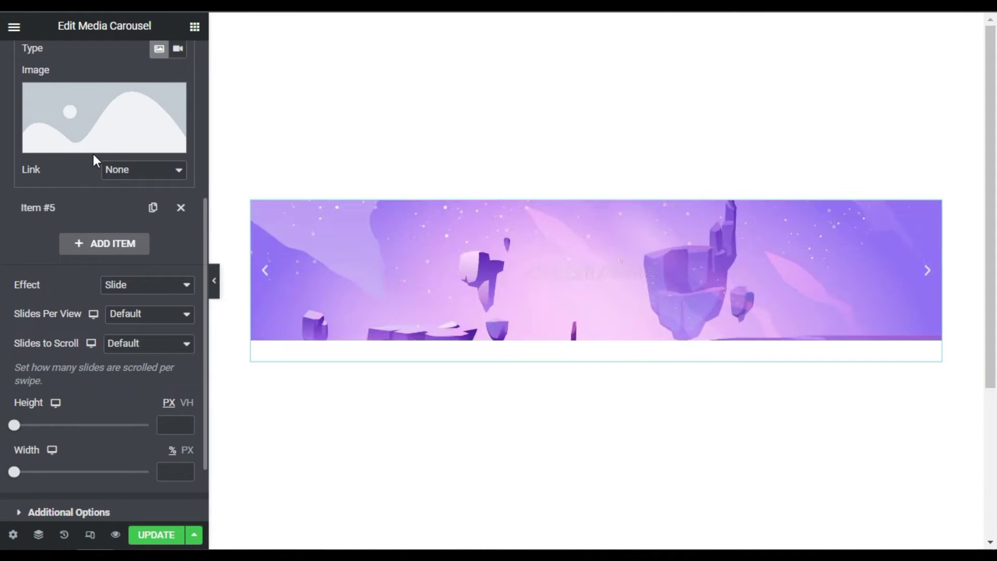
click(106, 147)
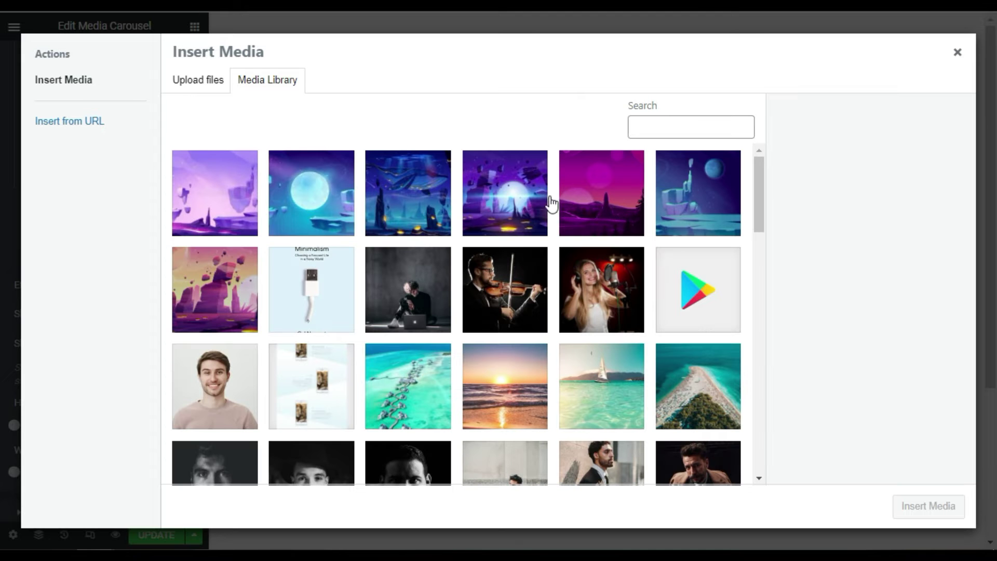
click(540, 197)
click(929, 507)
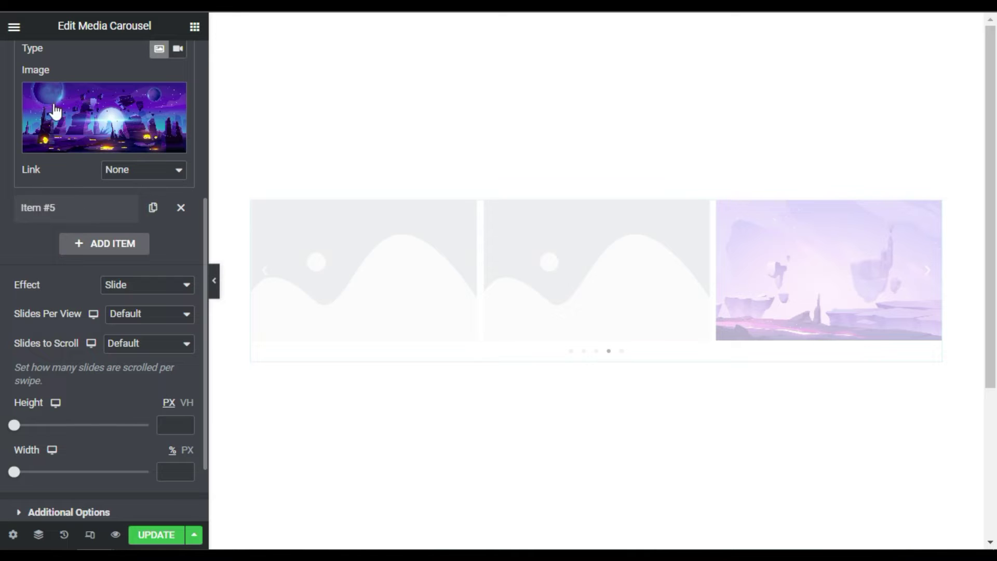
Delete slide #5, set the carousel Effect to Cube, and preview a slide flip
scroll(78, 207, up, 2)
click(78, 116)
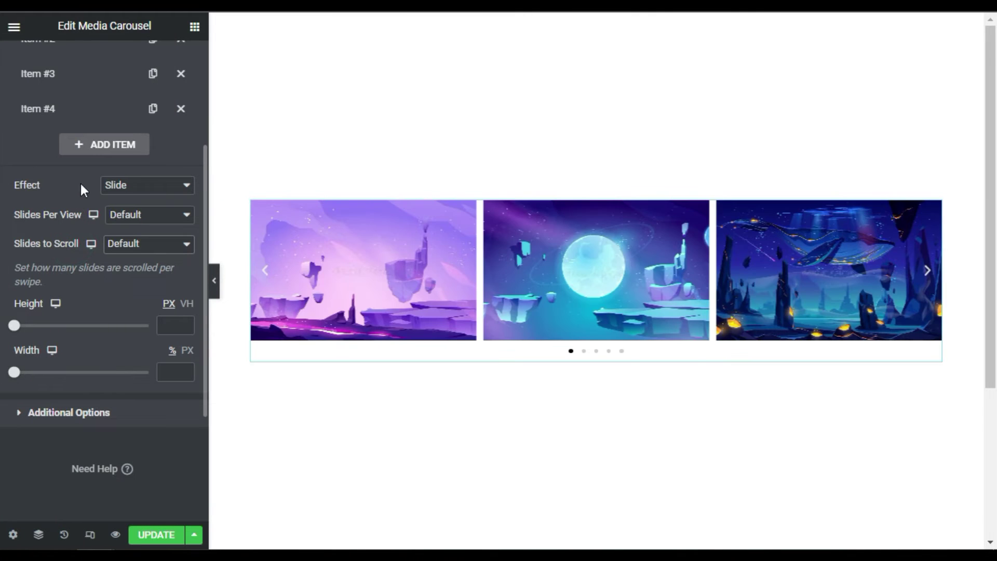
click(159, 188)
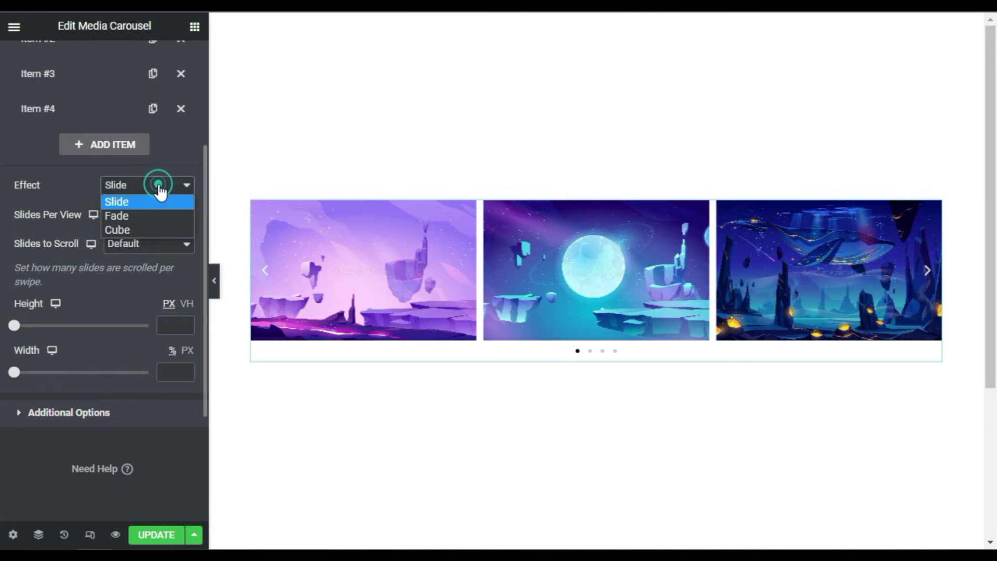
click(150, 230)
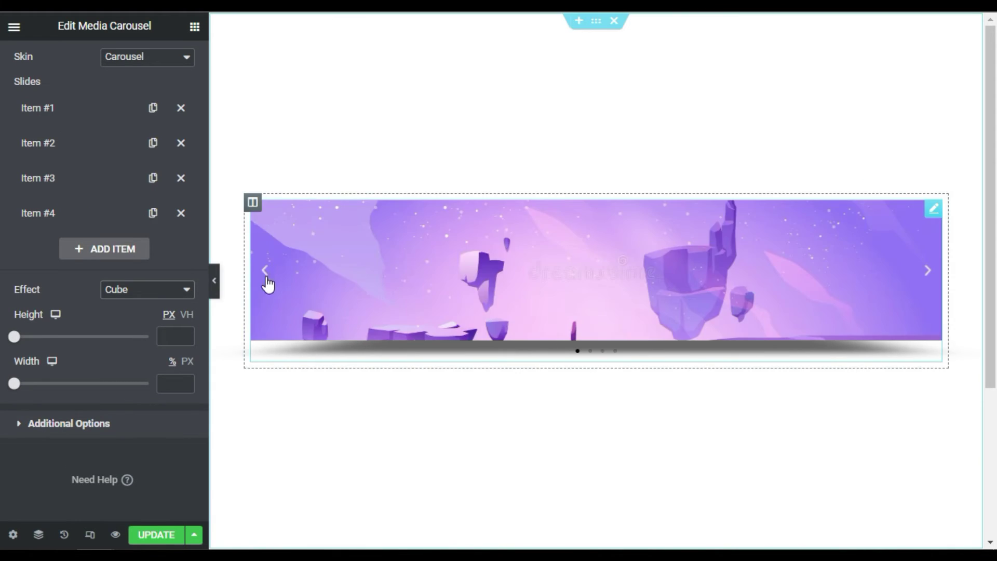
click(265, 272)
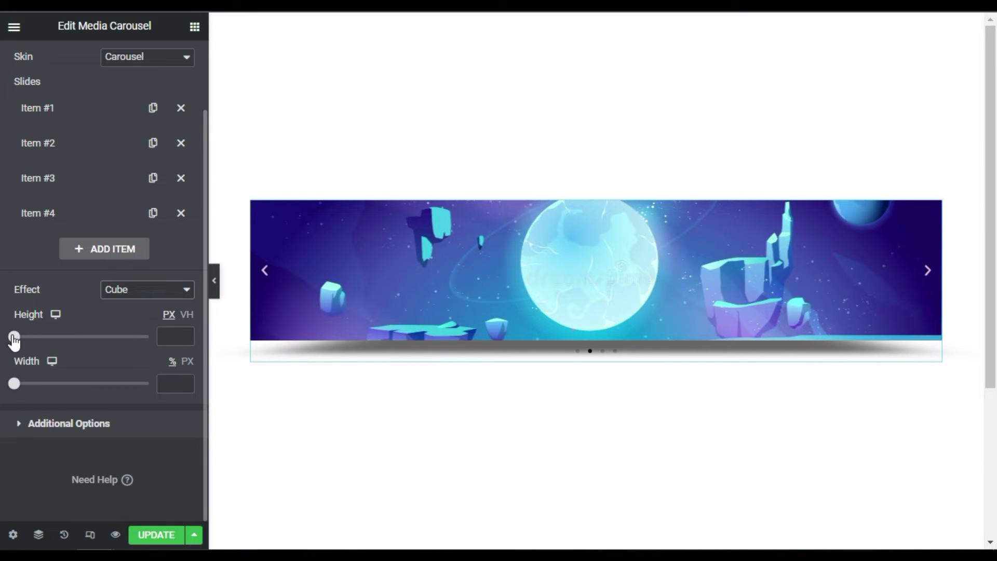
Set the carousel height to 470 px and its width to 85%
drag(14, 337, 69, 342)
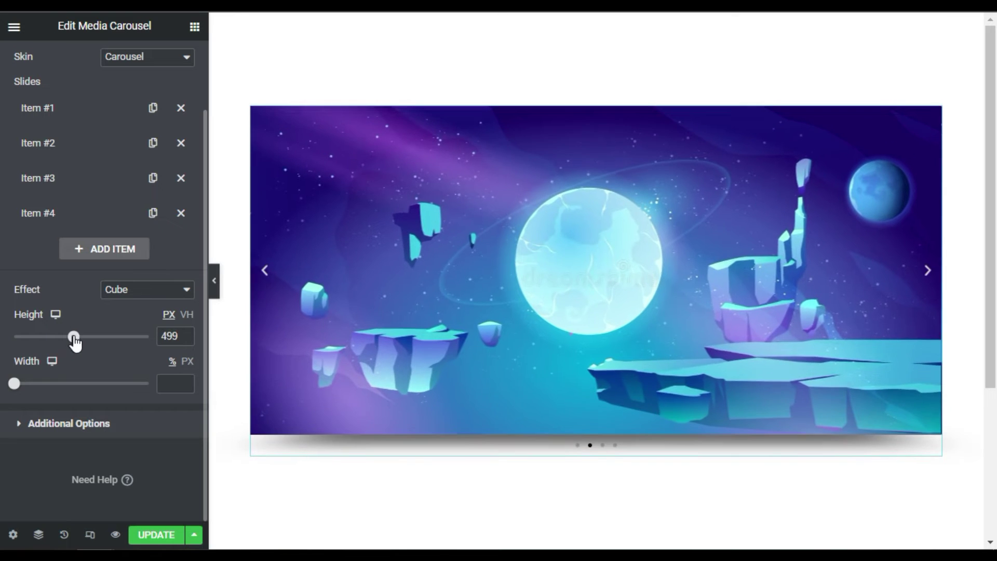
click(175, 336)
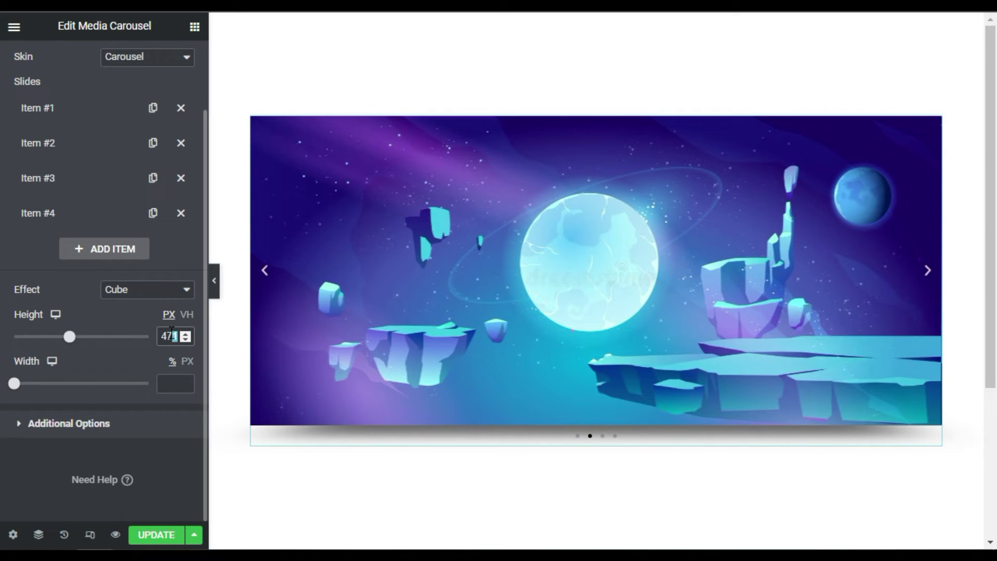
text(0)
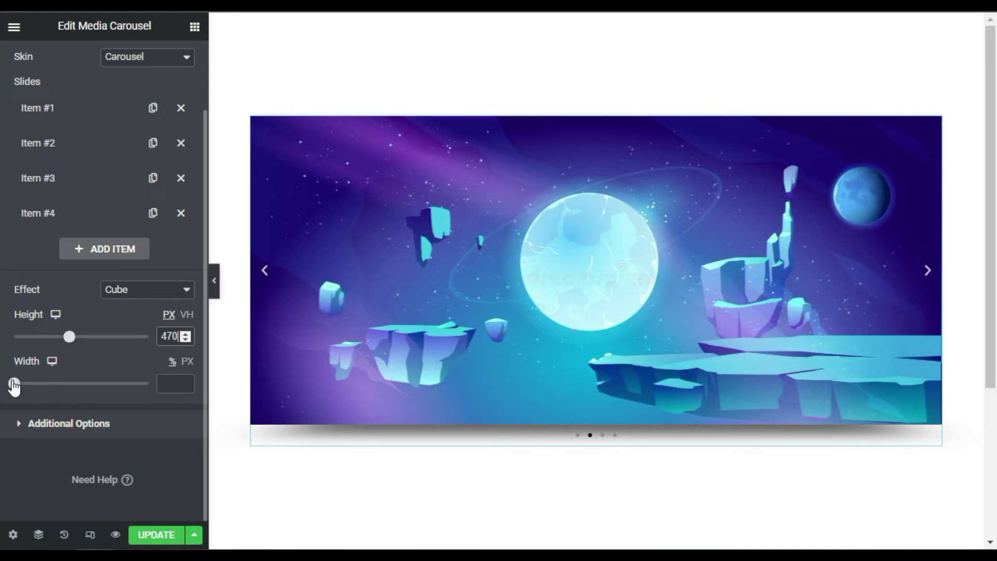
drag(14, 383, 94, 384)
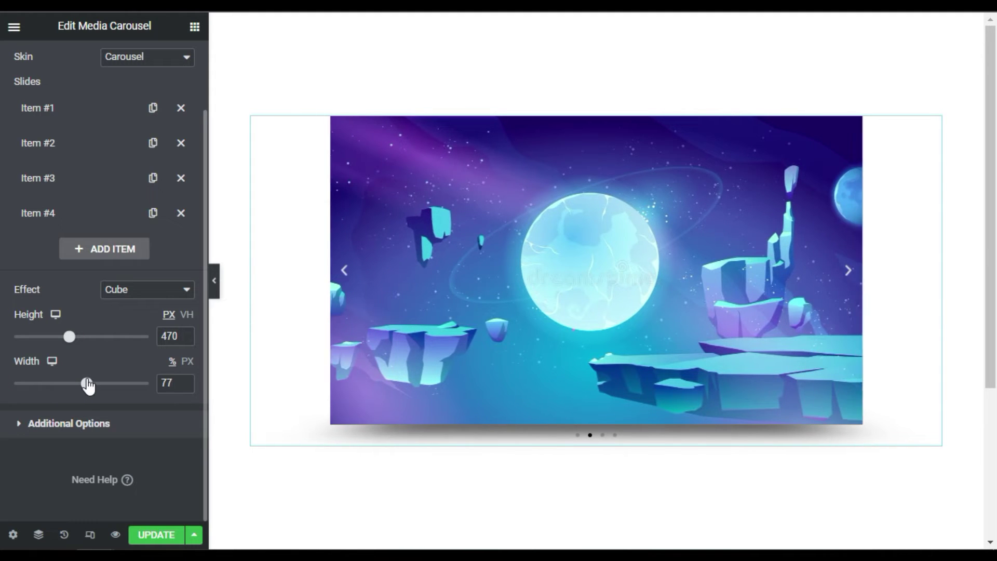
drag(174, 383, 168, 383)
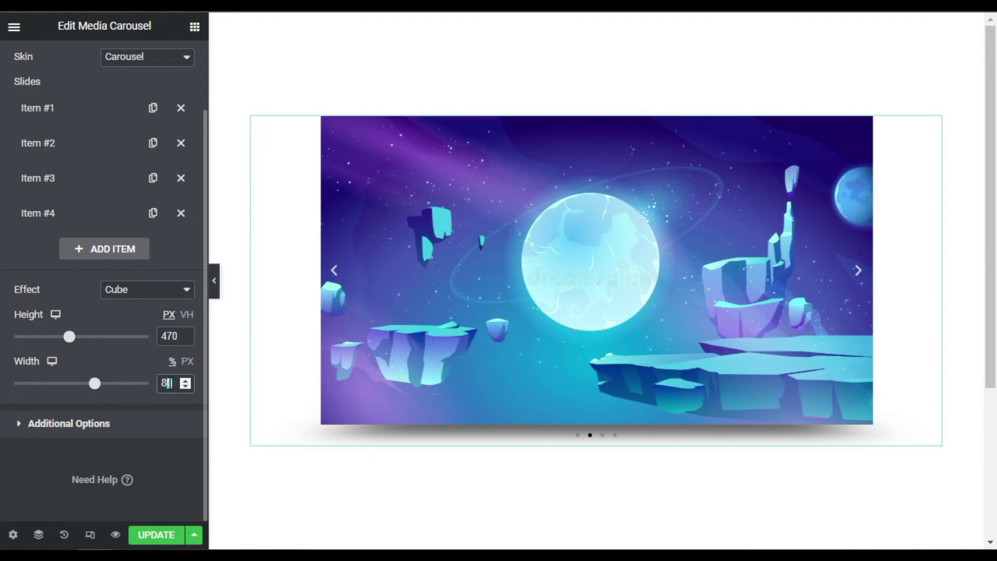
text(5)
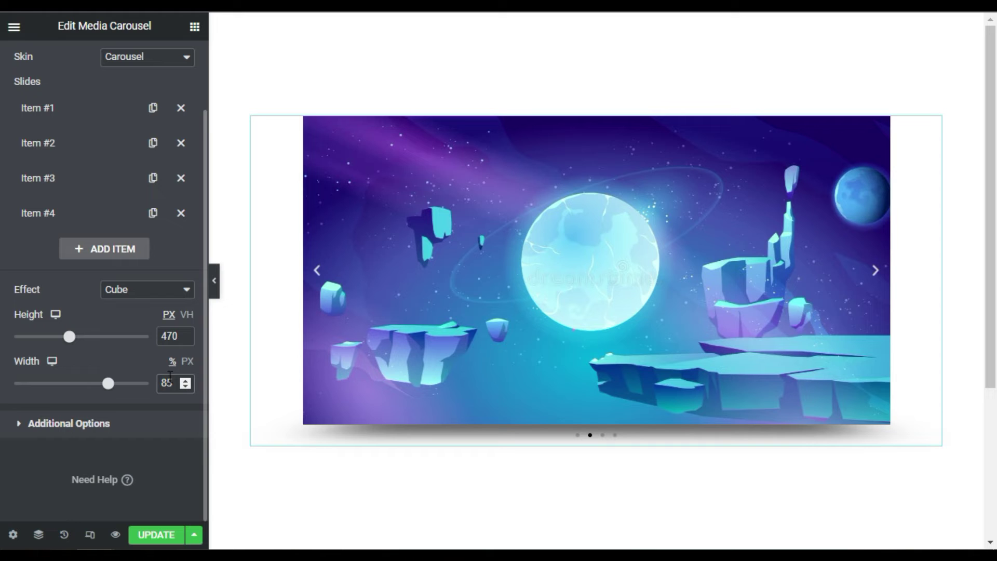
Under Additional Options, try Progress pagination, then set Pagination to None
click(46, 424)
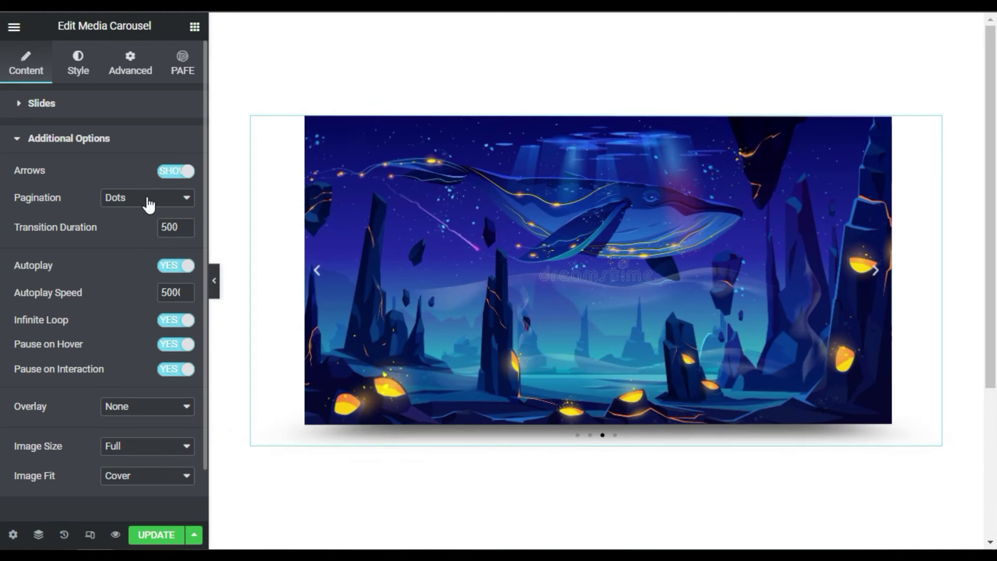
click(147, 201)
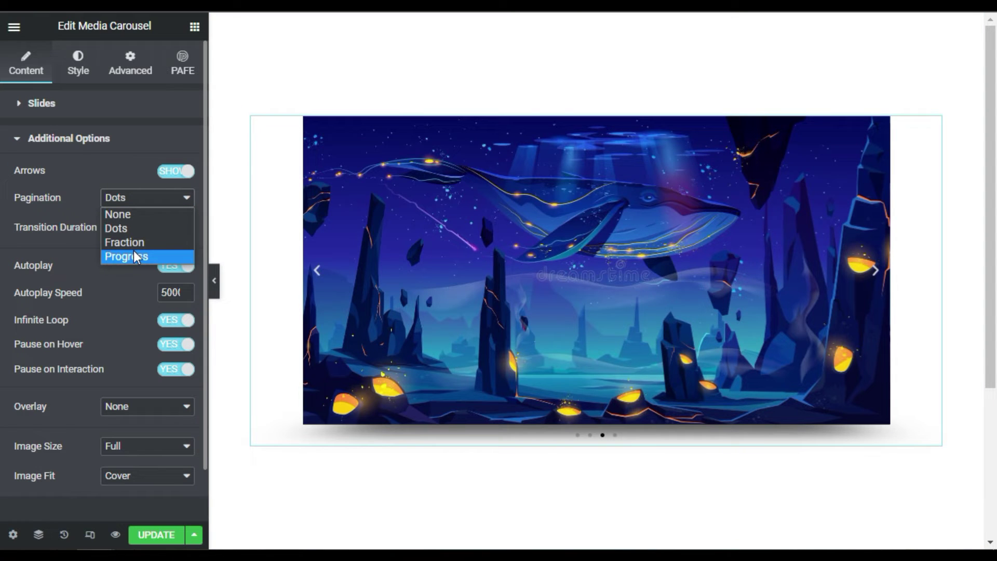
click(129, 256)
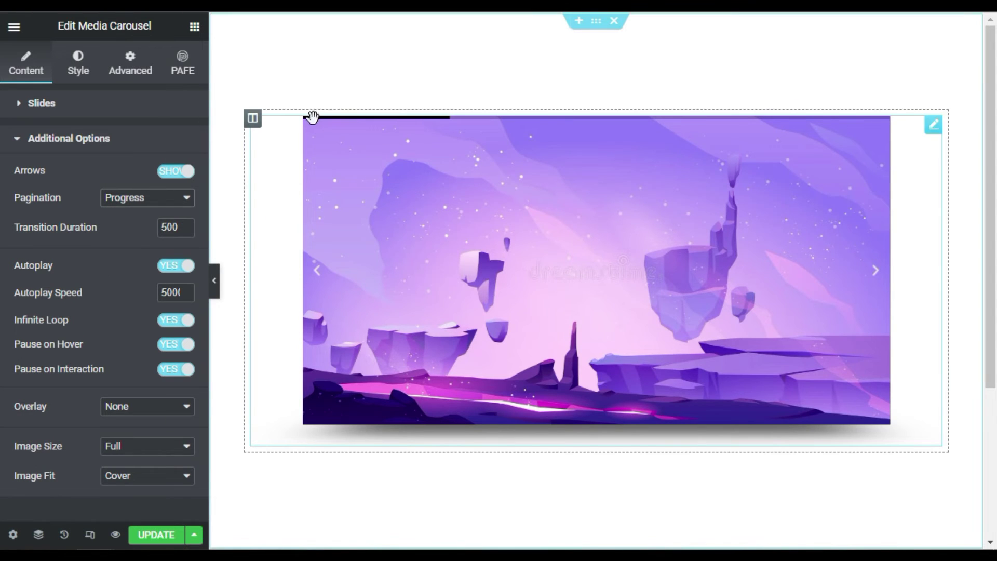
click(876, 274)
click(877, 271)
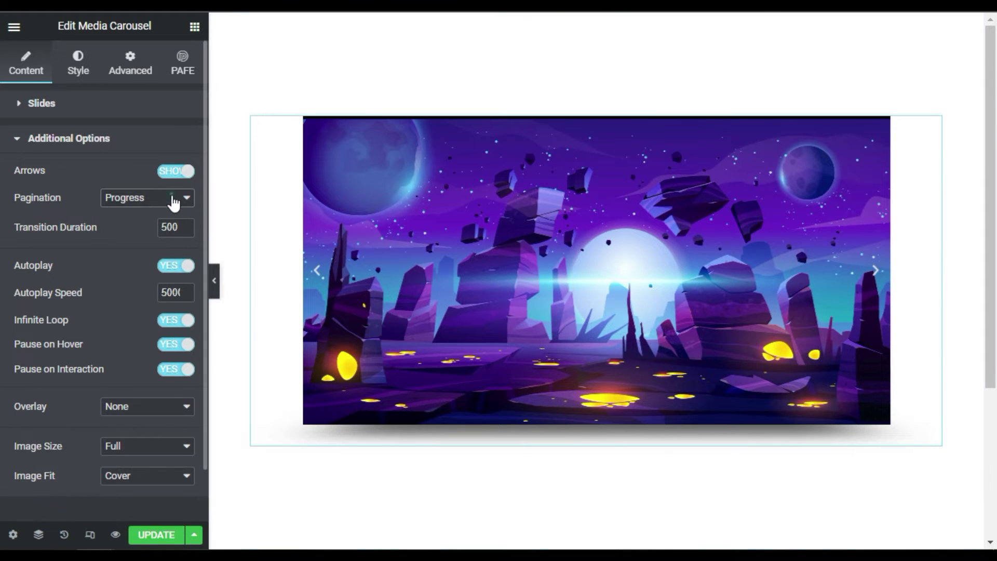
click(173, 200)
click(158, 214)
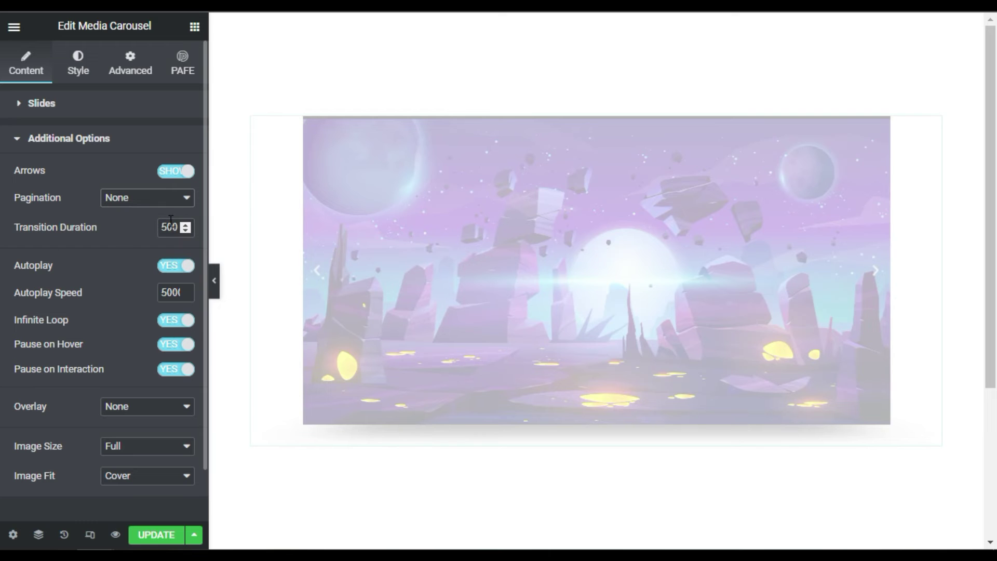
Keep Transition Duration at 500 ms and Autoplay Speed at 5000 ms, then preview
drag(177, 226, 158, 227)
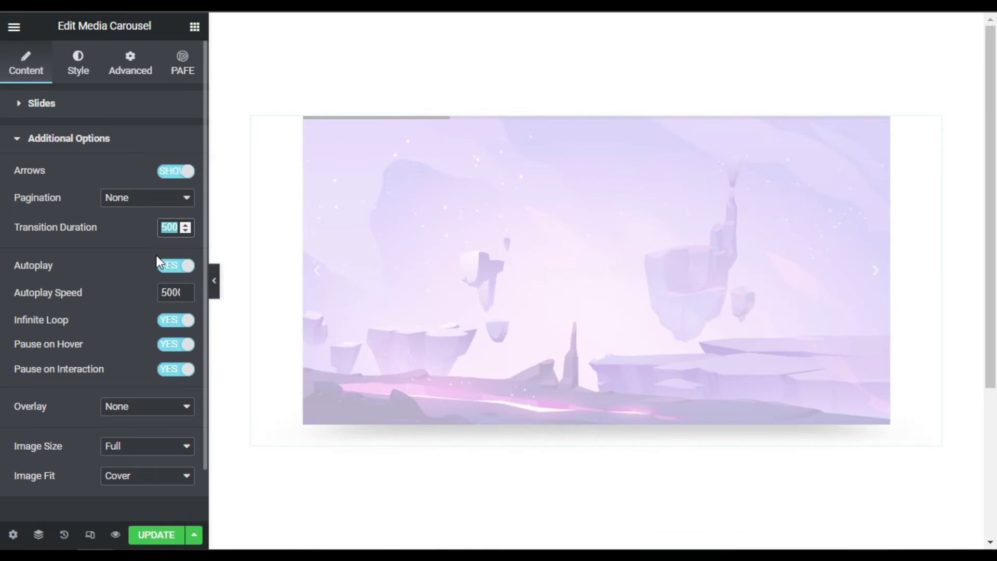
click(138, 237)
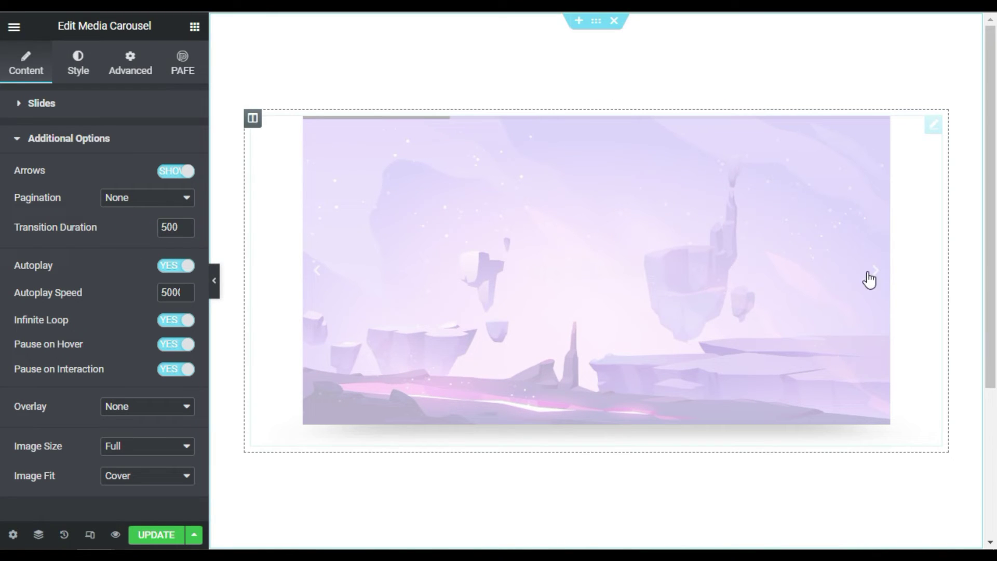
drag(177, 229, 163, 229)
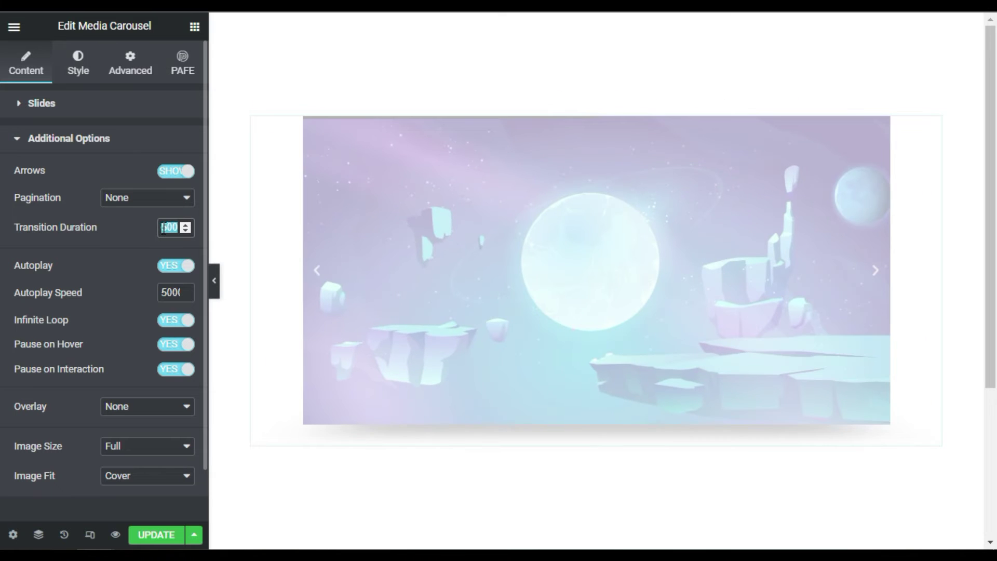
click(163, 229)
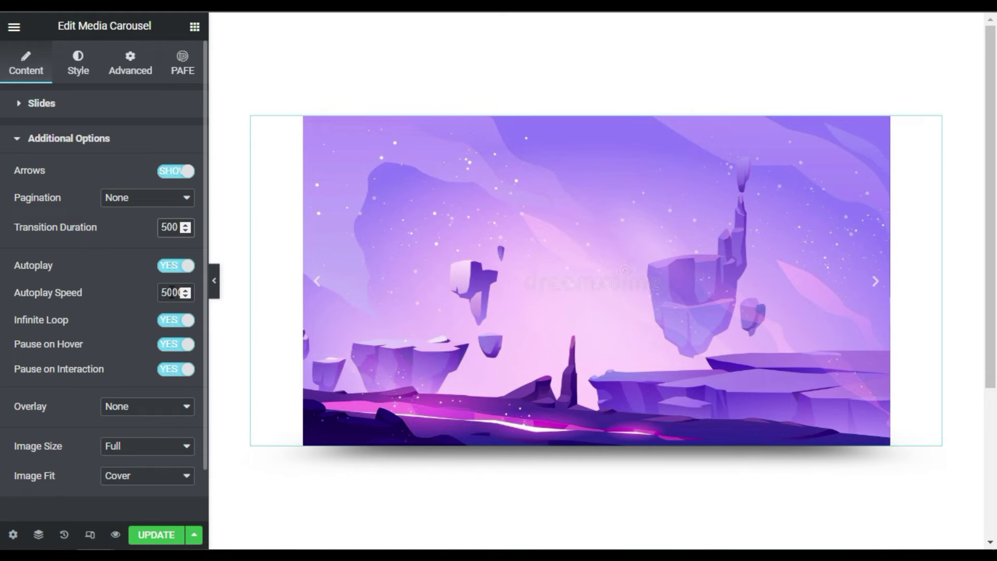
drag(161, 292, 182, 293)
click(151, 287)
click(140, 287)
click(112, 313)
click(876, 285)
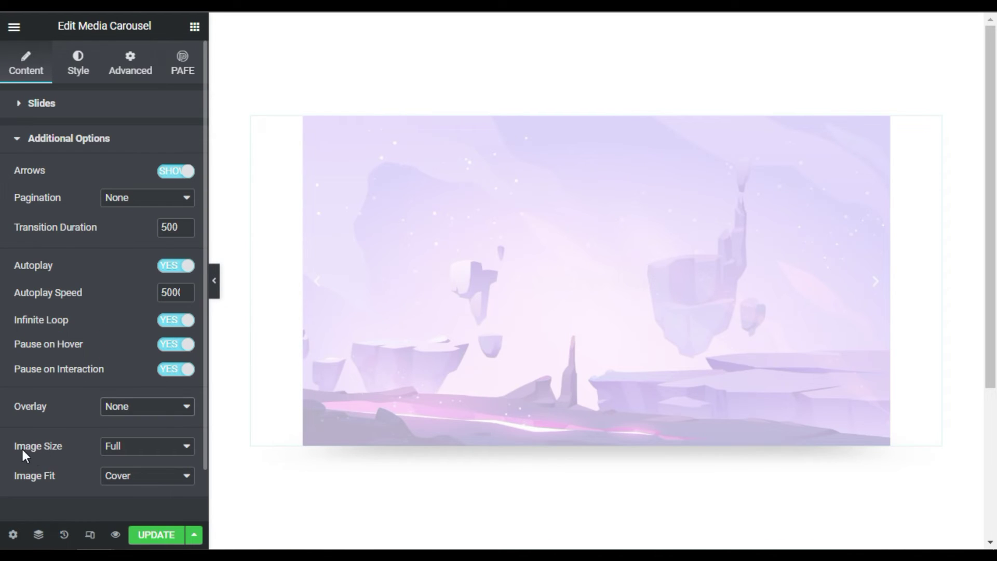
drag(21, 447, 66, 446)
click(130, 448)
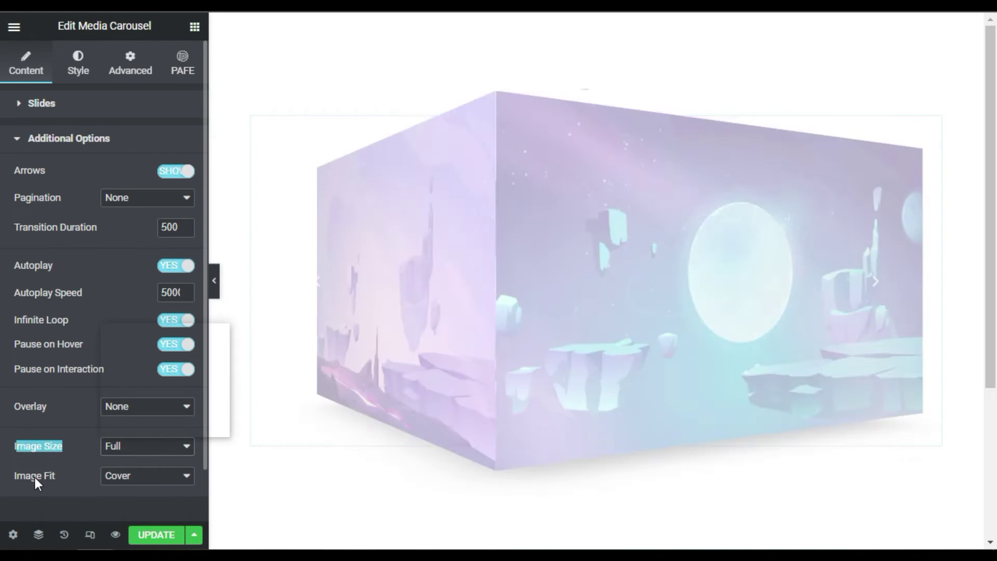
click(35, 476)
click(150, 453)
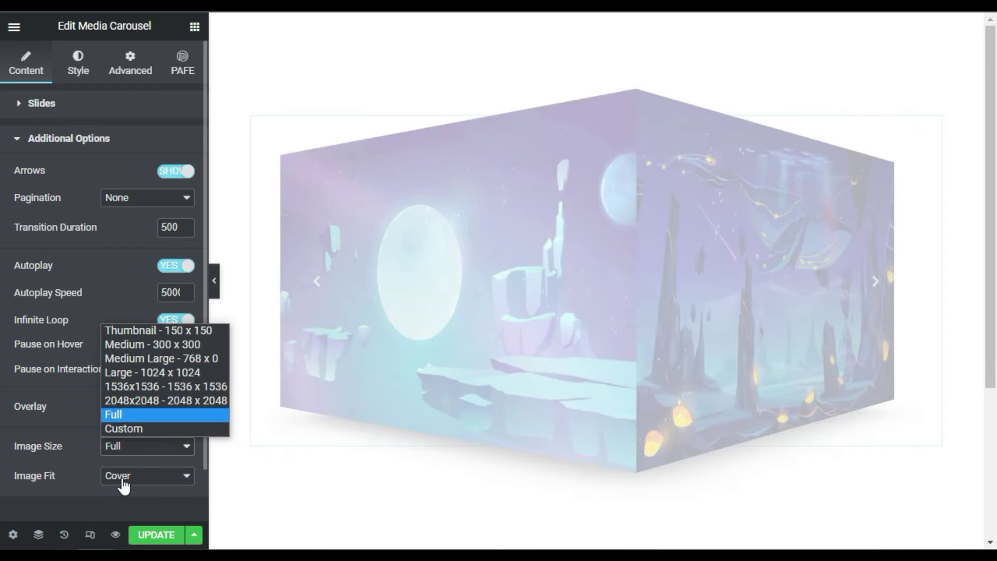
click(123, 483)
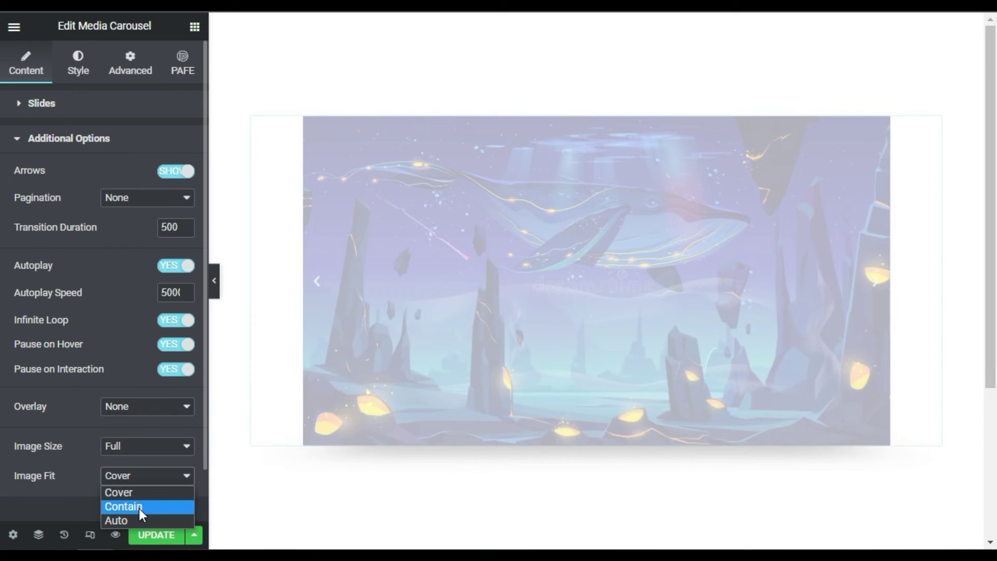
click(123, 506)
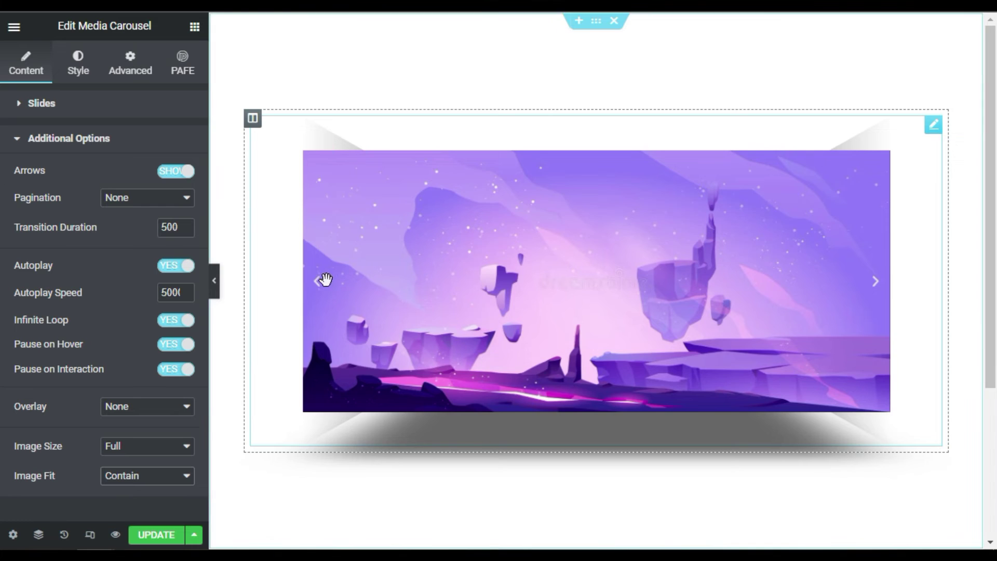
click(321, 281)
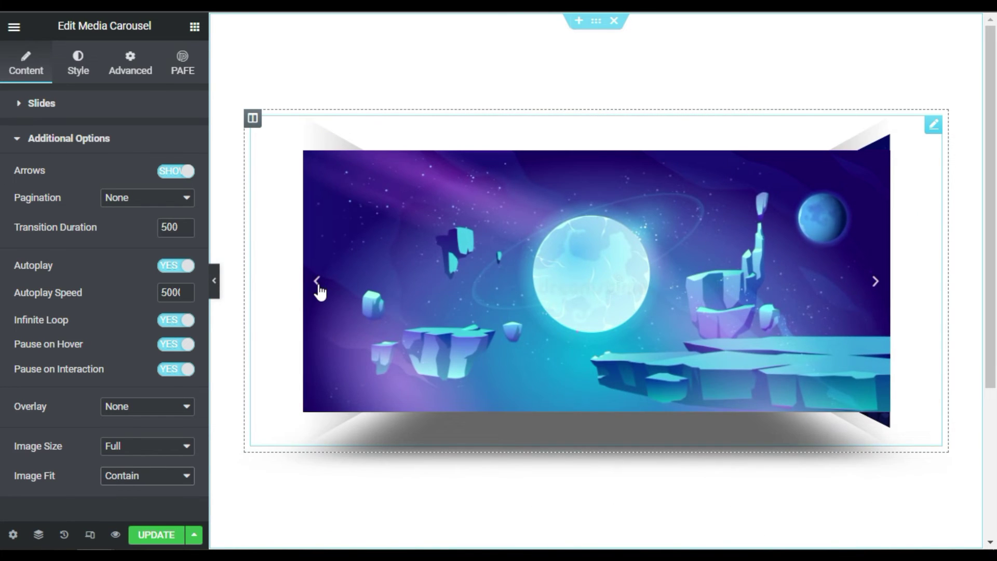
click(317, 283)
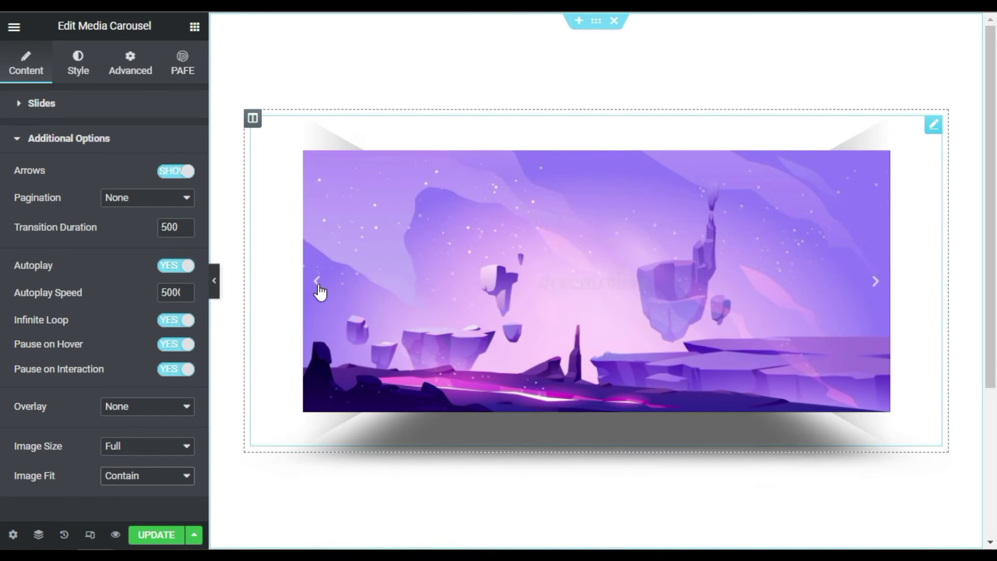
click(133, 475)
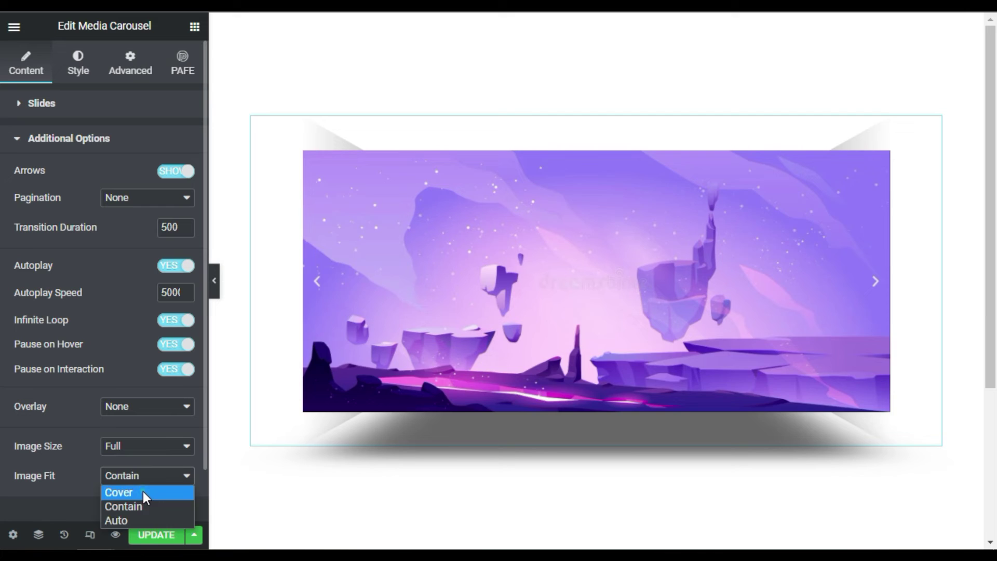
click(142, 491)
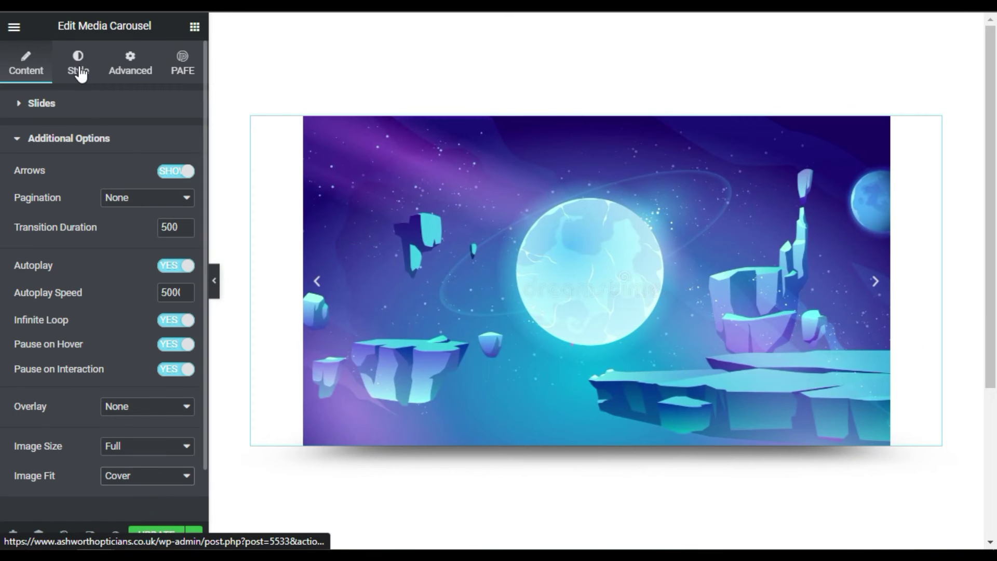
In Style, reset Space Between and set Slides Border Radius to 50 px
click(80, 72)
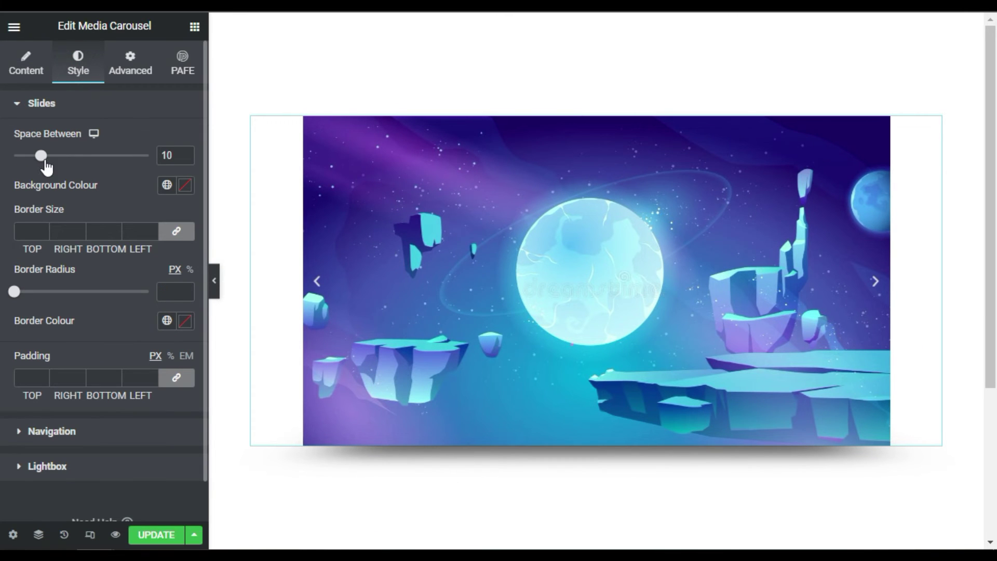
drag(42, 156, 107, 168)
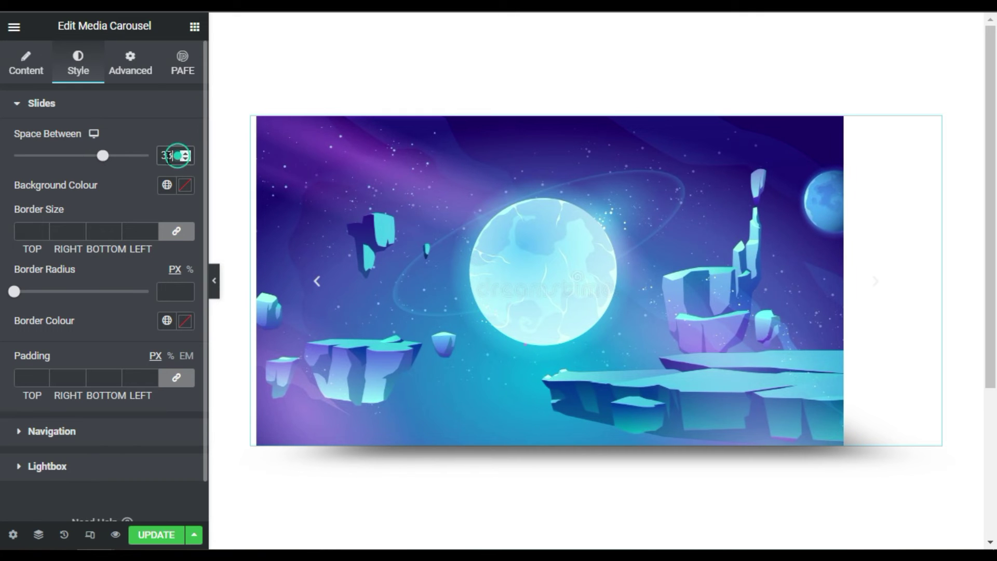
double_click(178, 156)
key(BackSpace)
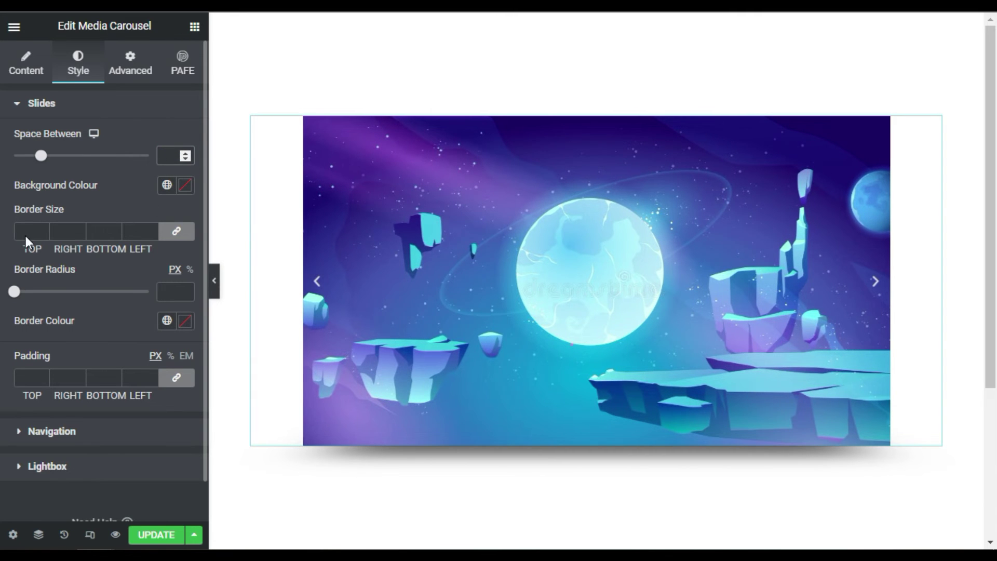
drag(20, 298, 31, 300)
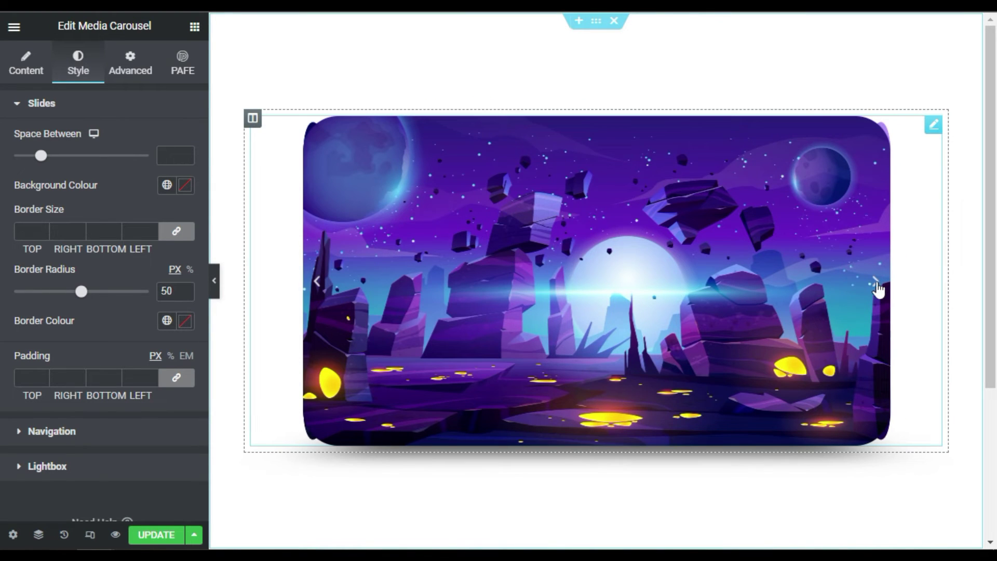
click(214, 289)
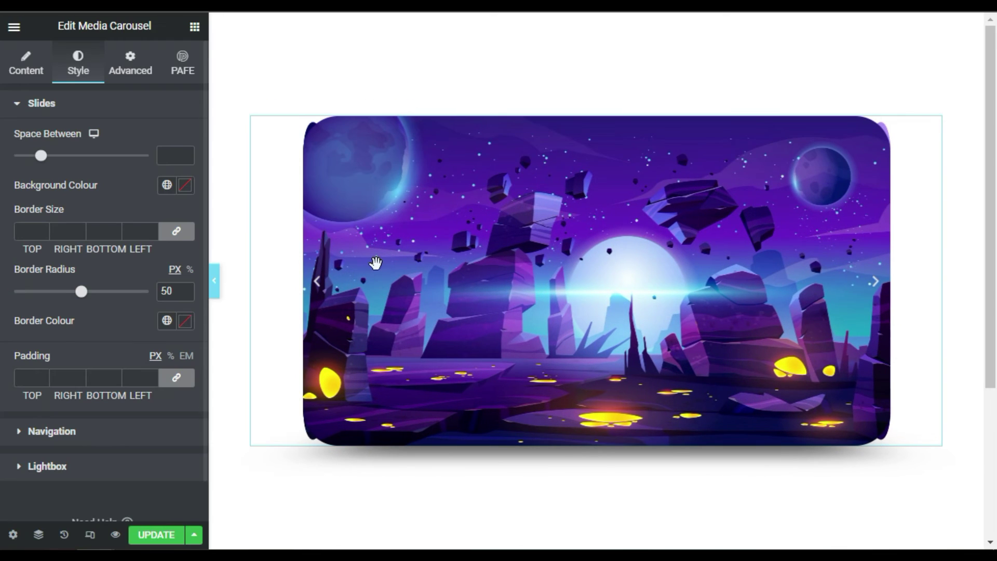
Browse the Navigation and Lightbox style sections
scroll(132, 319, down, 1)
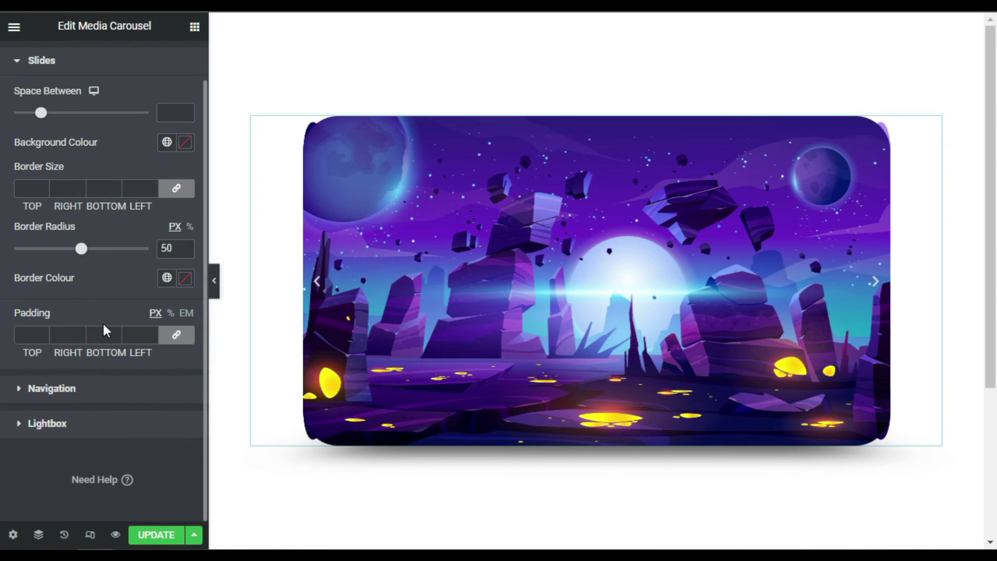
click(83, 389)
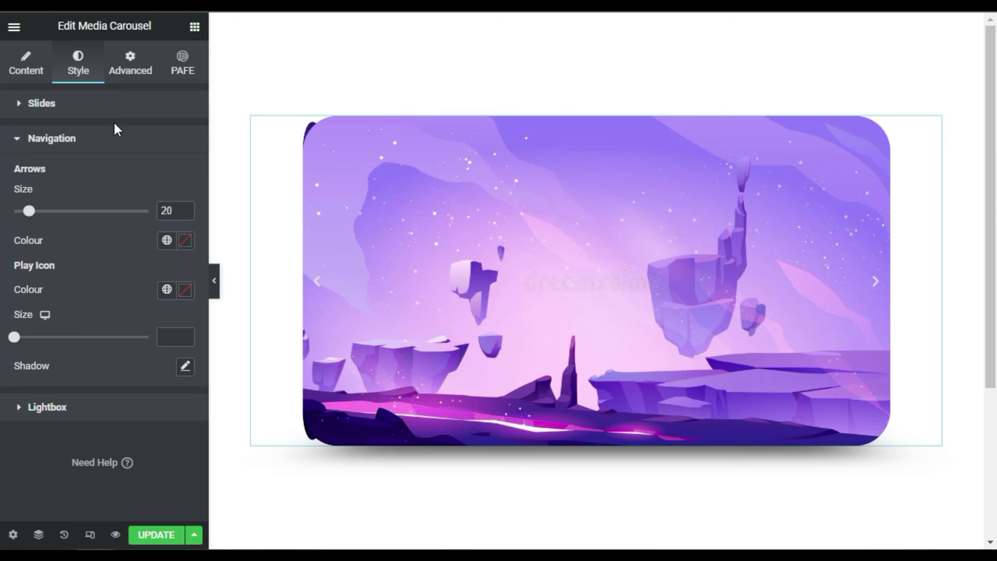
click(98, 138)
click(62, 103)
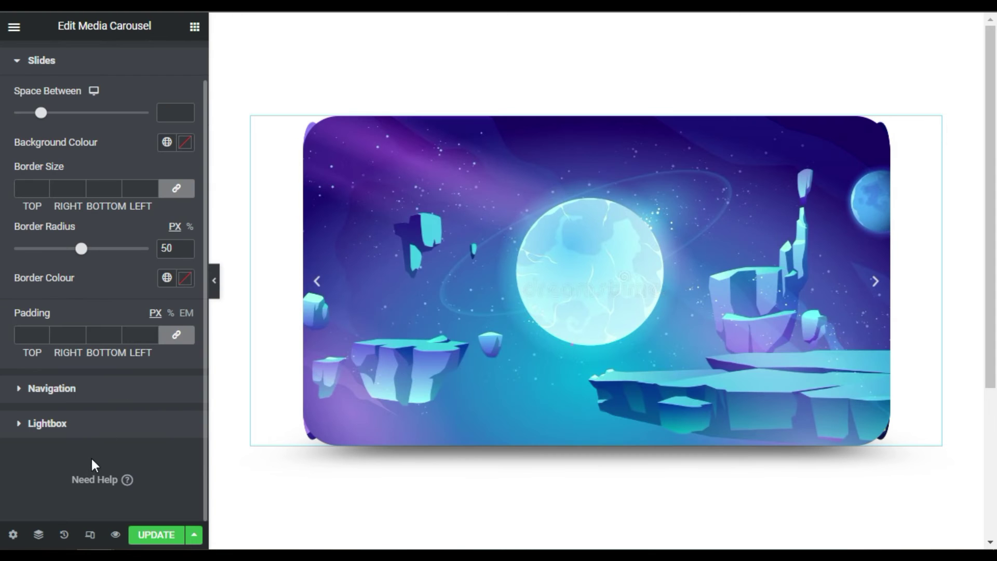
click(83, 427)
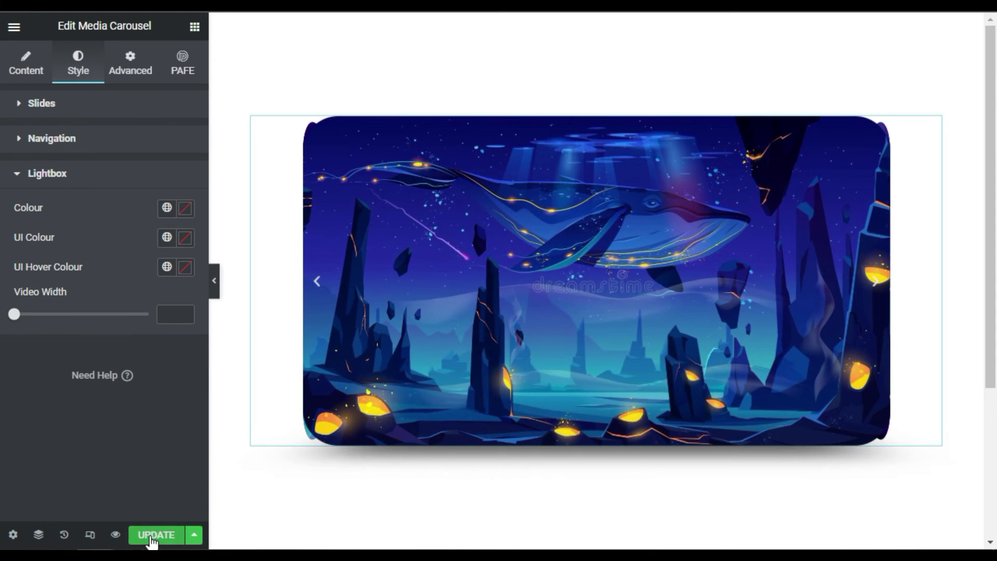
Update the page to save the rounded cube carousel
click(151, 539)
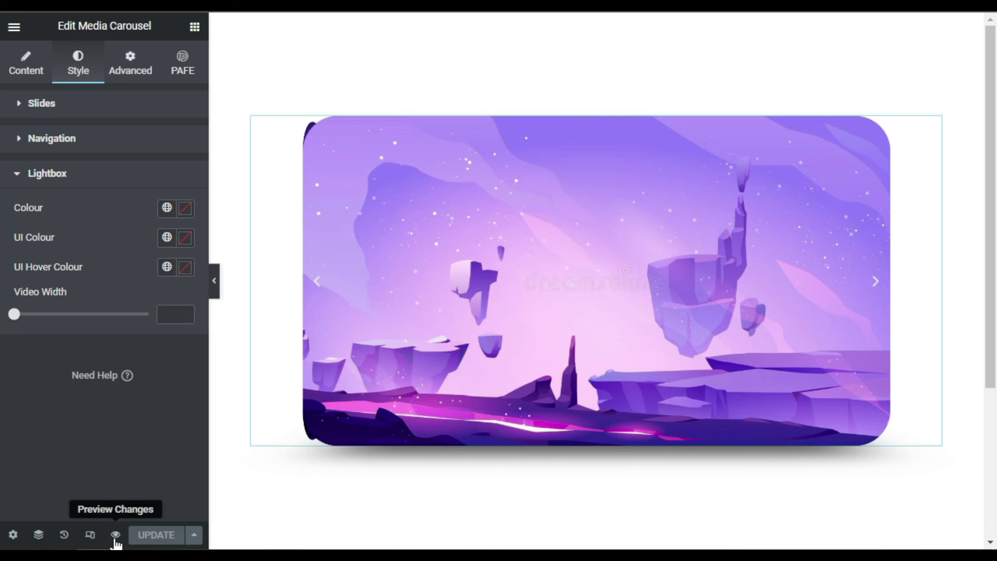